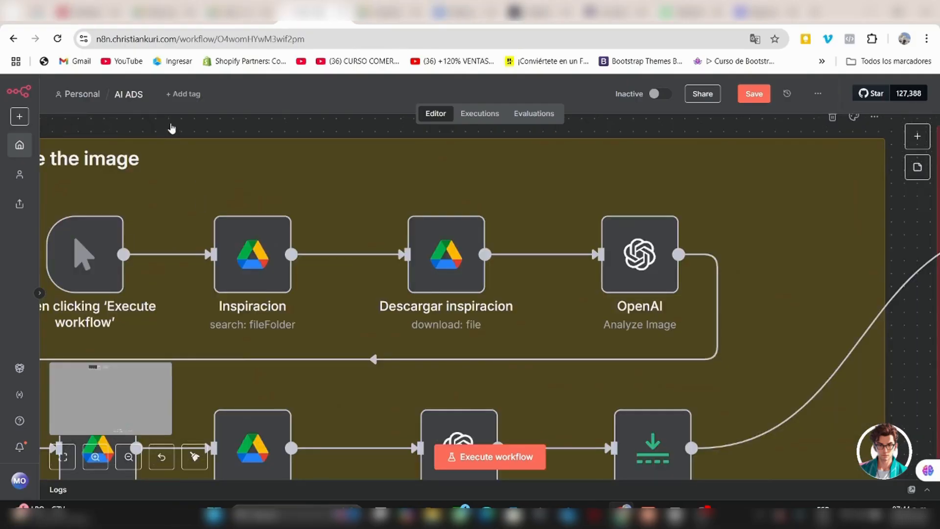
Examine the AI ADS workflow's three sections: Analize the image, Create the prompt image and Create the image.
{"action": "left_click_drag", "start_coordinate": [171, 128], "coordinate": [237, 155]}
{"action": "key", "text": "ctrl+z"}
{"action": "scroll", "coordinate": [227, 299], "scroll_direction": "left", "scroll_amount": 4}
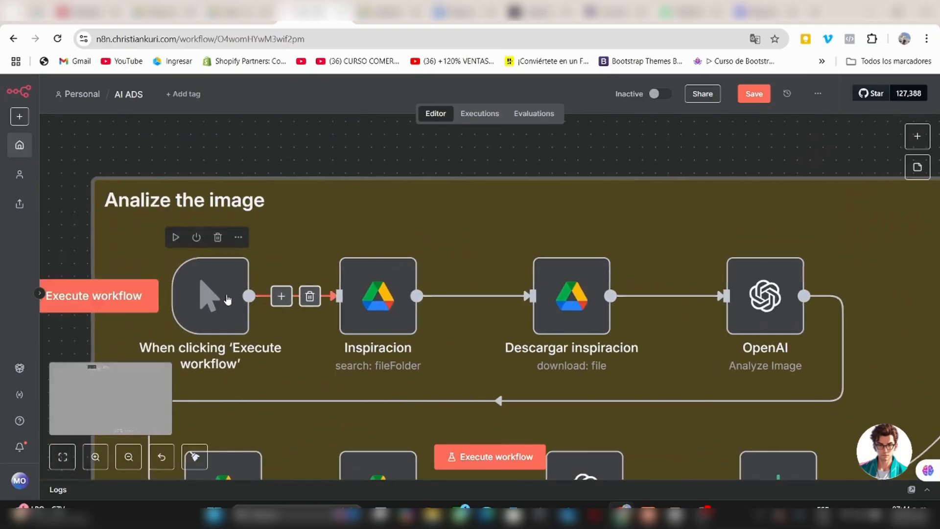
{"action": "scroll", "coordinate": [227, 299], "scroll_direction": "down", "scroll_amount": 2}
{"action": "scroll", "coordinate": [179, 274], "scroll_direction": "down", "scroll_amount": 2}
{"action": "scroll", "coordinate": [180, 274], "scroll_direction": "up", "scroll_amount": 2}
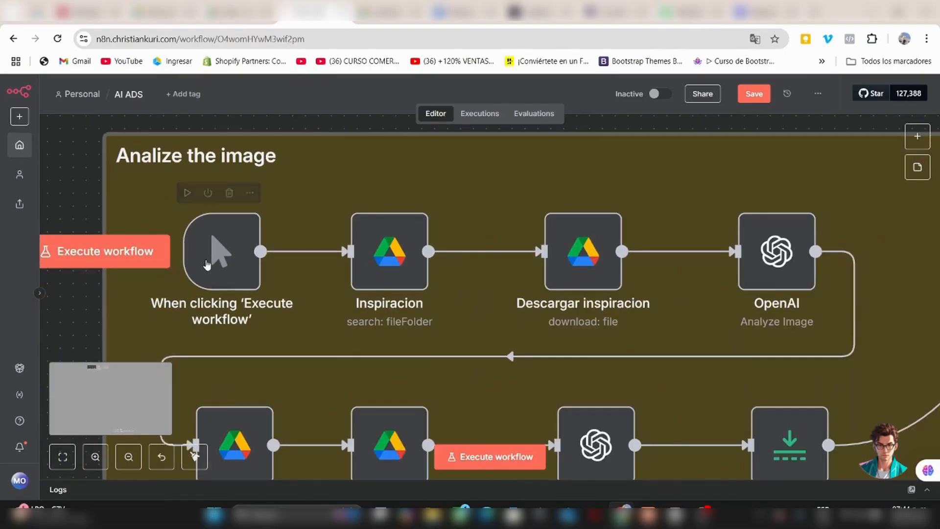
{"action": "scroll", "coordinate": [235, 252], "scroll_direction": "down", "scroll_amount": 3}
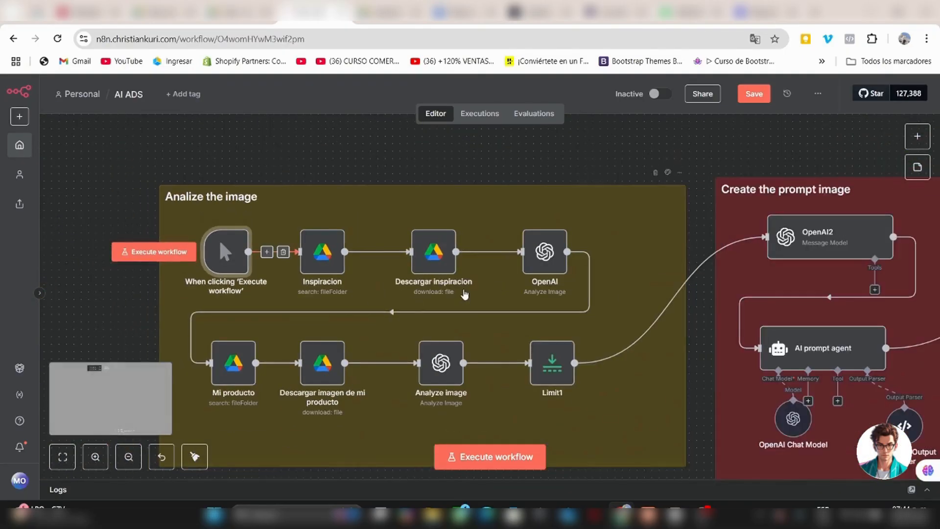
{"action": "scroll", "coordinate": [367, 312], "scroll_direction": "down", "scroll_amount": 1}
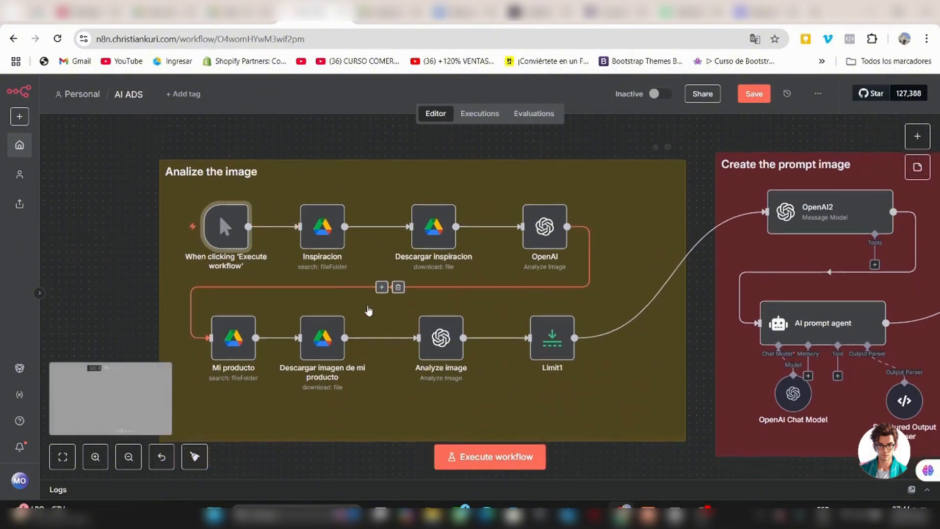
{"action": "scroll", "coordinate": [368, 309], "scroll_direction": "right", "scroll_amount": 8}
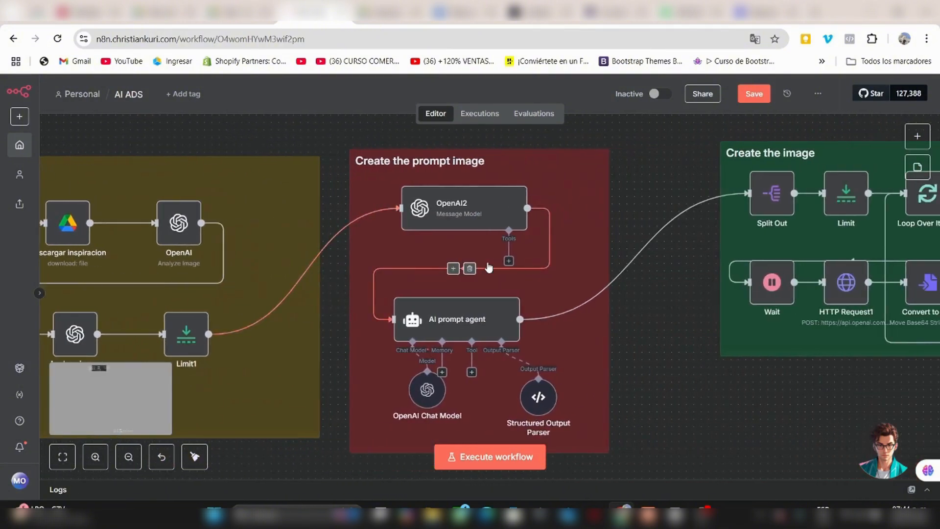
{"action": "scroll", "coordinate": [488, 266], "scroll_direction": "right", "scroll_amount": 10}
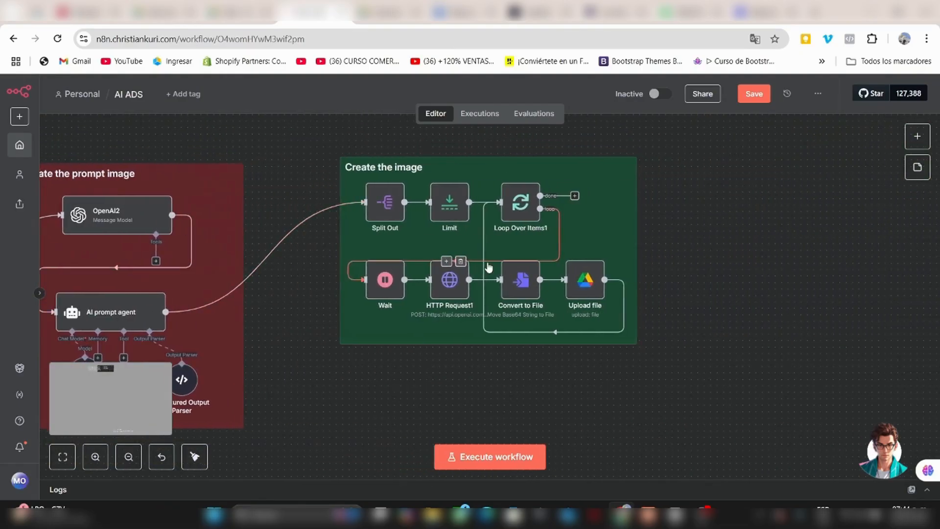
{"action": "scroll", "coordinate": [488, 267], "scroll_direction": "up", "scroll_amount": 3}
{"action": "scroll", "coordinate": [488, 201], "scroll_direction": "up", "scroll_amount": 1}
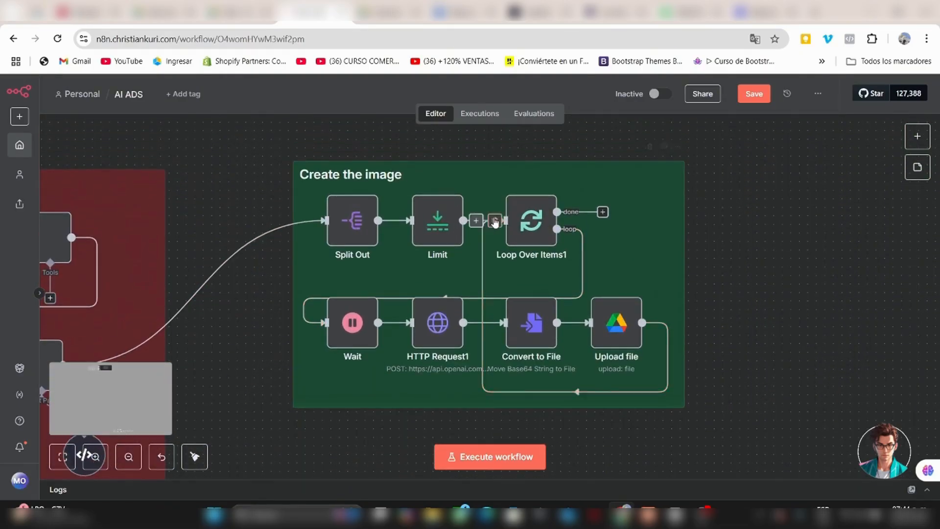
{"action": "scroll", "coordinate": [489, 200], "scroll_direction": "left", "scroll_amount": 8}
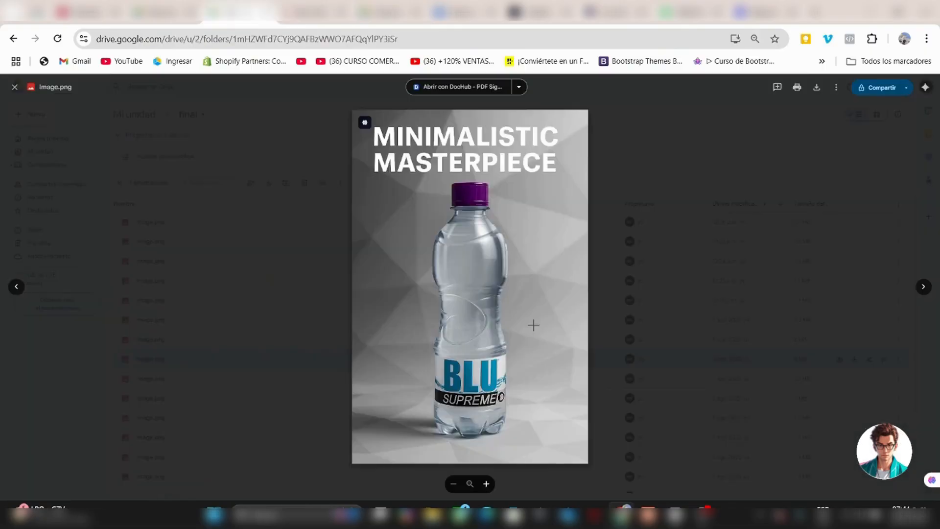
Browse the generated bottle ads in the image preview of the final folder on Google Drive.
{"action": "key", "text": "Right"}
{"action": "key", "text": "Right"}
{"action": "key", "text": "Right"}
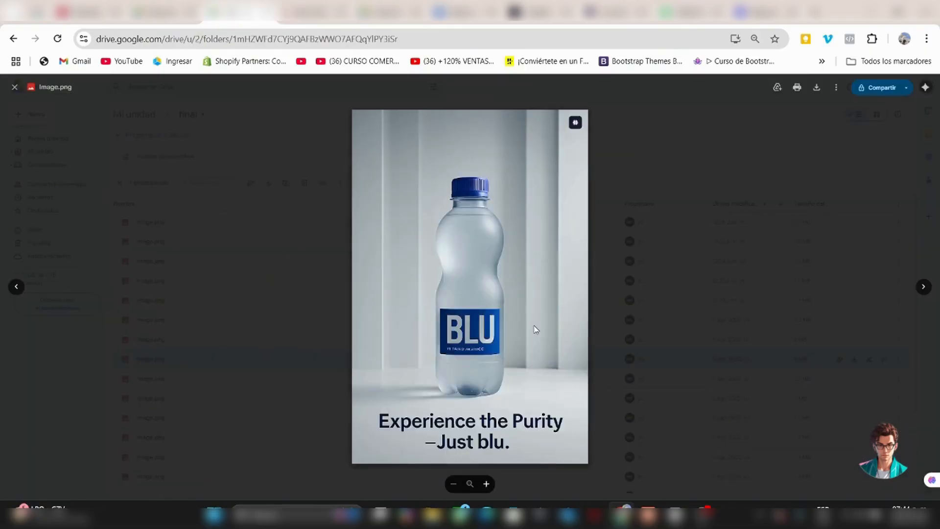
{"action": "key", "text": "Left"}
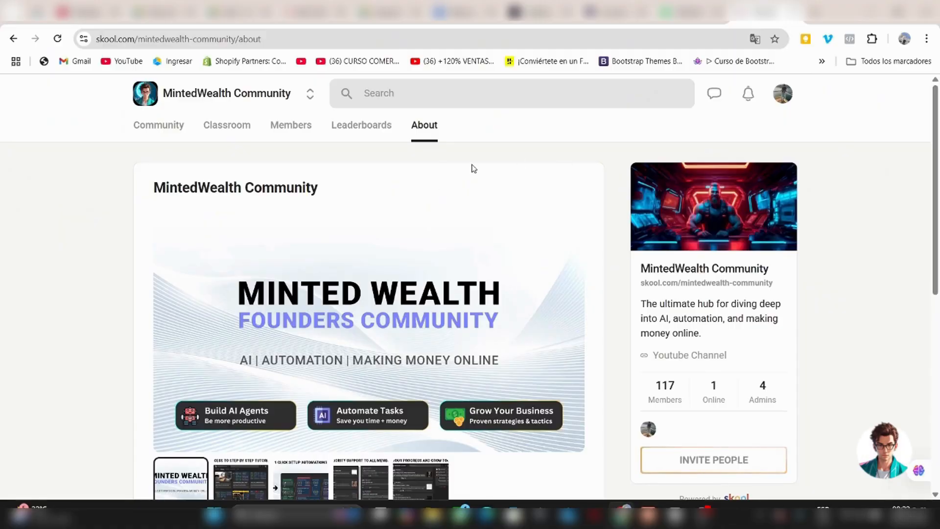
Look over the MintedWealth Community's About page and the list of courses in its Classroom.
{"action": "scroll", "coordinate": [541, 185], "scroll_direction": "down", "scroll_amount": 1}
{"action": "scroll", "coordinate": [310, 203], "scroll_direction": "up", "scroll_amount": 1}
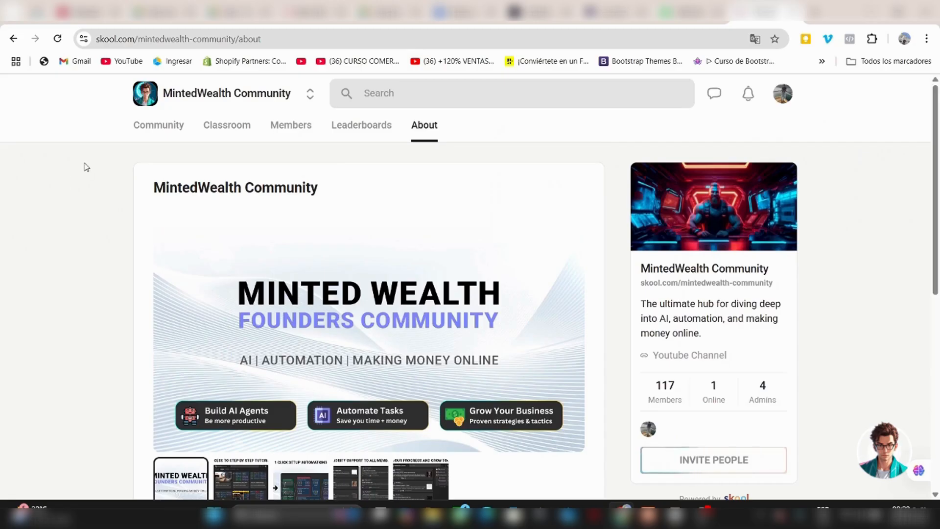
{"action": "left_click", "coordinate": [234, 129]}
{"action": "scroll", "coordinate": [460, 233], "scroll_direction": "down", "scroll_amount": 4}
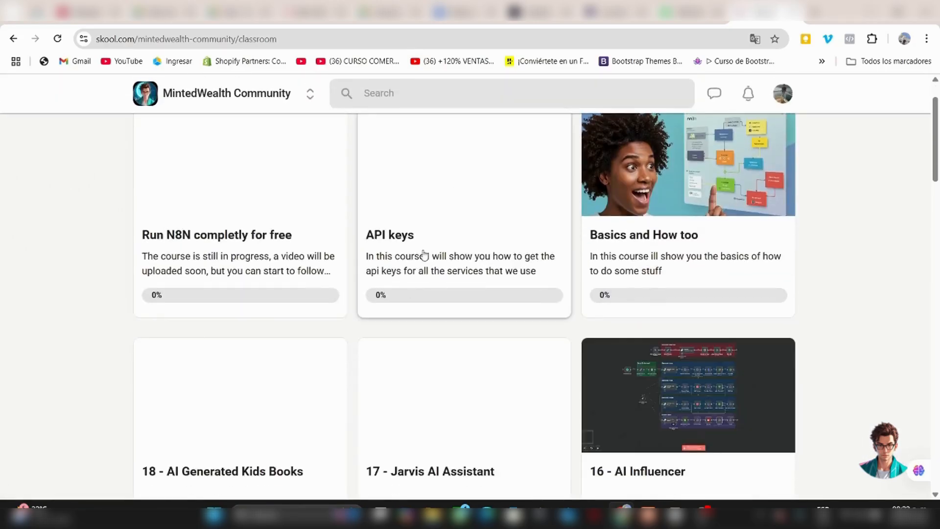
{"action": "scroll", "coordinate": [425, 249], "scroll_direction": "down", "scroll_amount": 5}
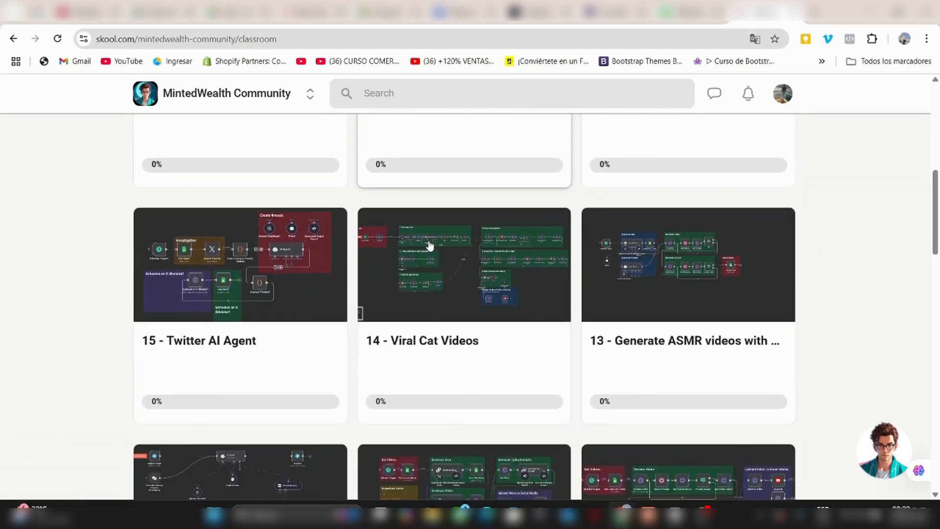
{"action": "scroll", "coordinate": [428, 244], "scroll_direction": "down", "scroll_amount": 4}
{"action": "scroll", "coordinate": [428, 243], "scroll_direction": "up", "scroll_amount": 10}
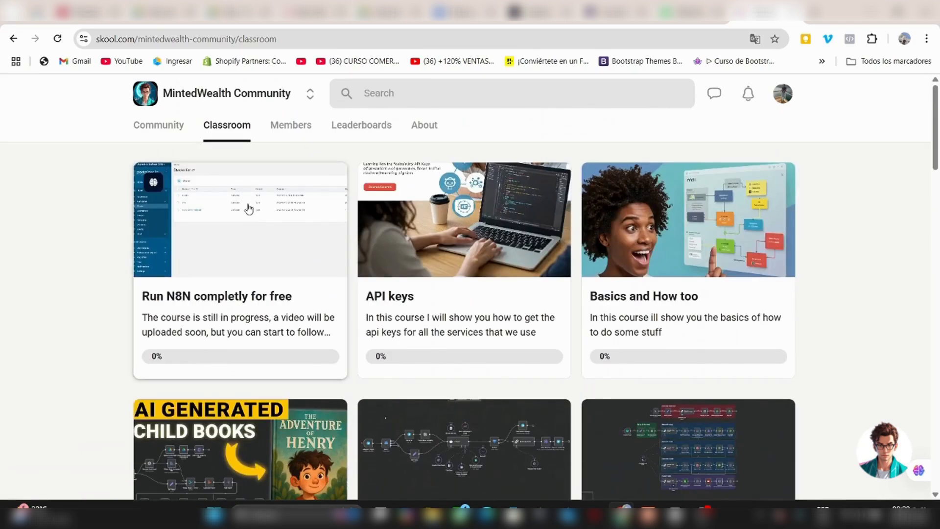
Look through the posts in the MintedWealth Community feed.
{"action": "left_click", "coordinate": [180, 125]}
{"action": "scroll", "coordinate": [180, 231], "scroll_direction": "down", "scroll_amount": 6}
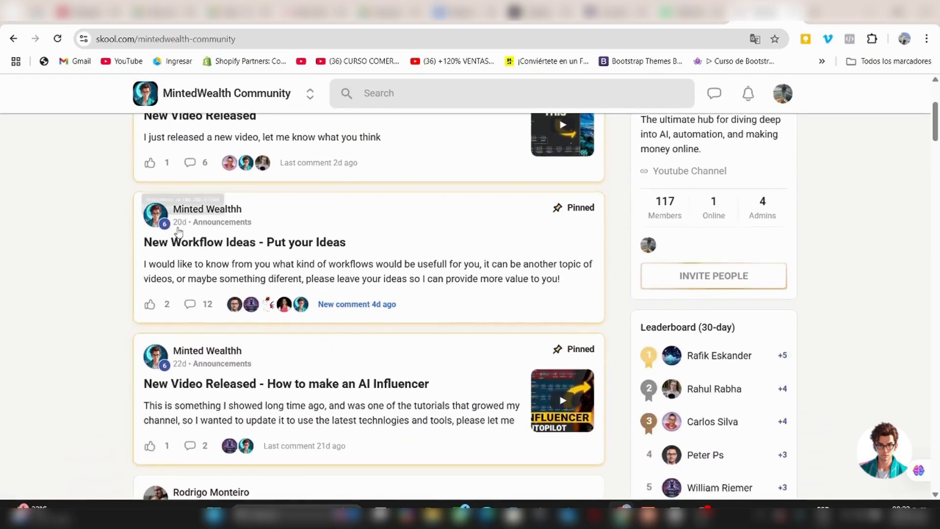
{"action": "scroll", "coordinate": [180, 231], "scroll_direction": "down", "scroll_amount": 10}
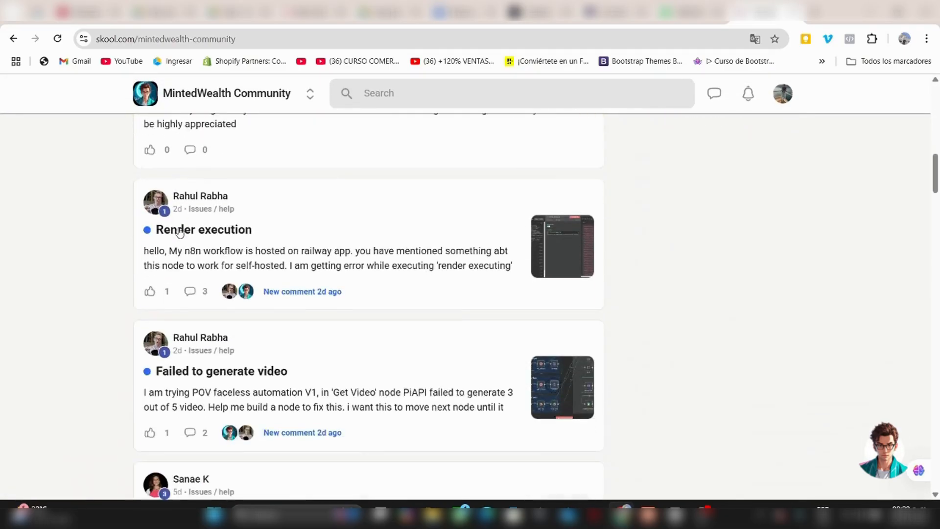
{"action": "scroll", "coordinate": [180, 231], "scroll_direction": "down", "scroll_amount": 12}
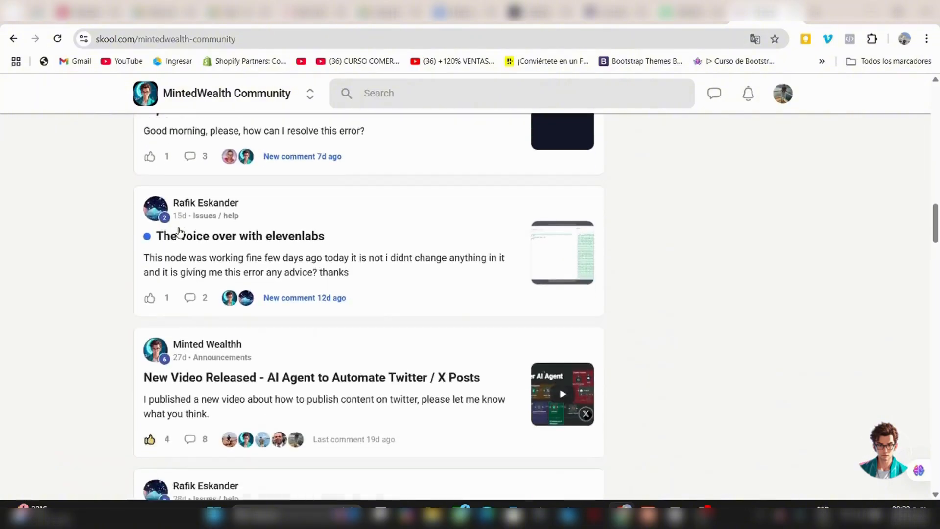
{"action": "scroll", "coordinate": [180, 231], "scroll_direction": "down", "scroll_amount": 3}
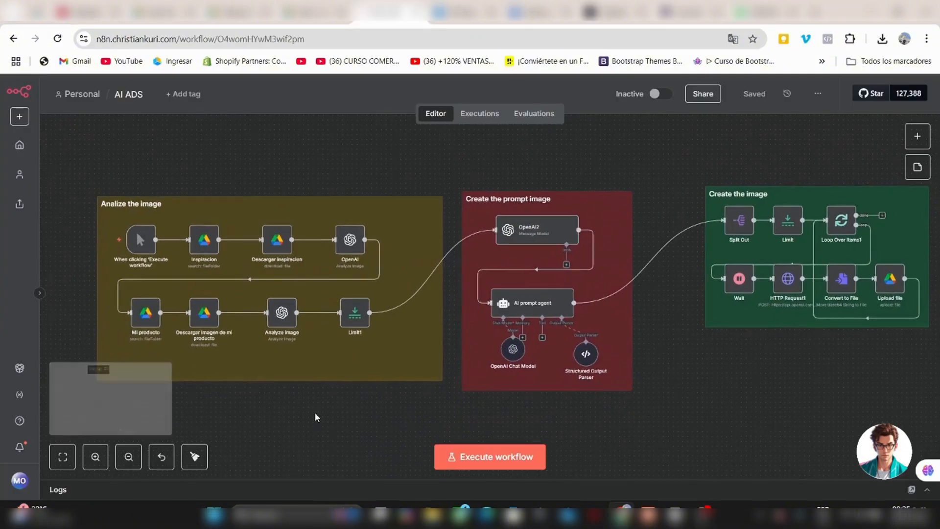
In the AI ADS workflow in n8n, view the parameters of the manual trigger node and return to the canvas.
{"action": "scroll", "coordinate": [315, 416], "scroll_direction": "down", "scroll_amount": 1}
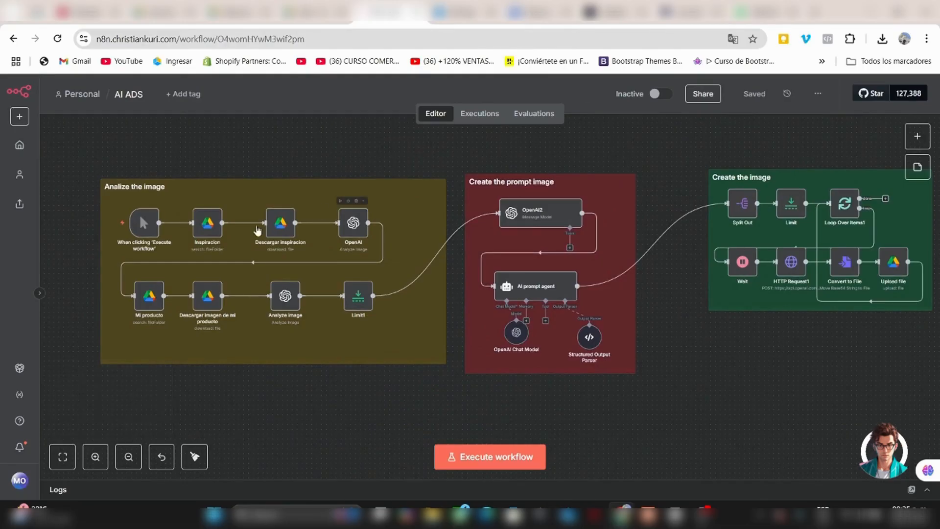
{"action": "key", "text": "XF86AudioRaiseVolume"}
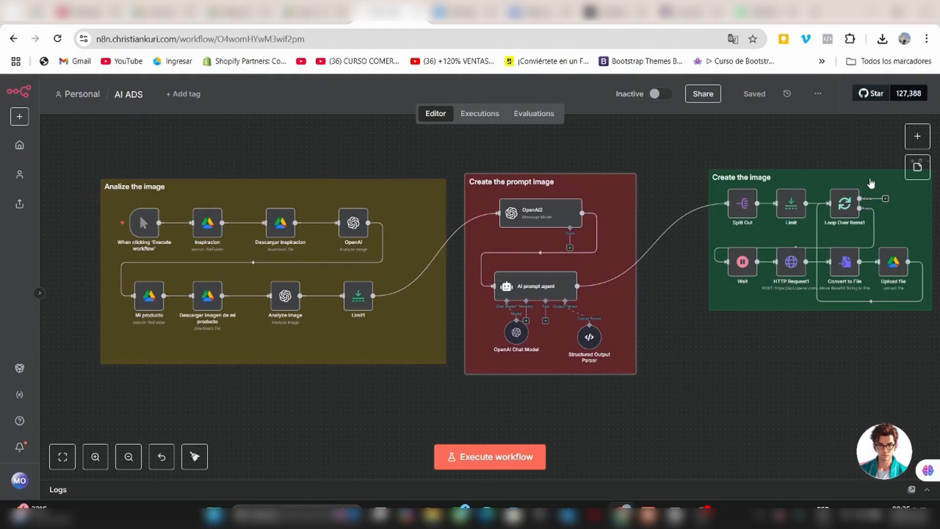
{"action": "scroll", "coordinate": [749, 236], "scroll_direction": "right", "scroll_amount": 3}
{"action": "scroll", "coordinate": [749, 236], "scroll_direction": "left", "scroll_amount": 6}
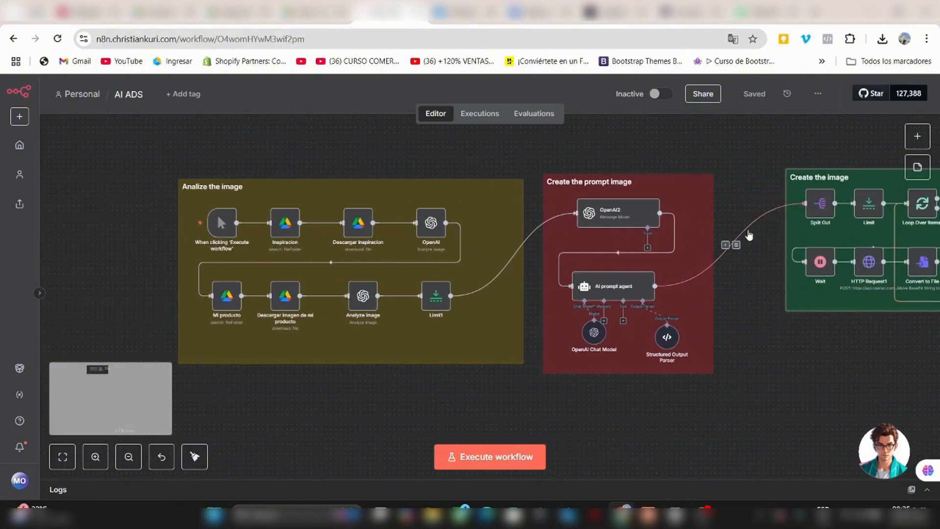
{"action": "mouse_move", "coordinate": [216, 213]}
{"action": "scroll", "coordinate": [171, 225], "scroll_direction": "up", "scroll_amount": 4}
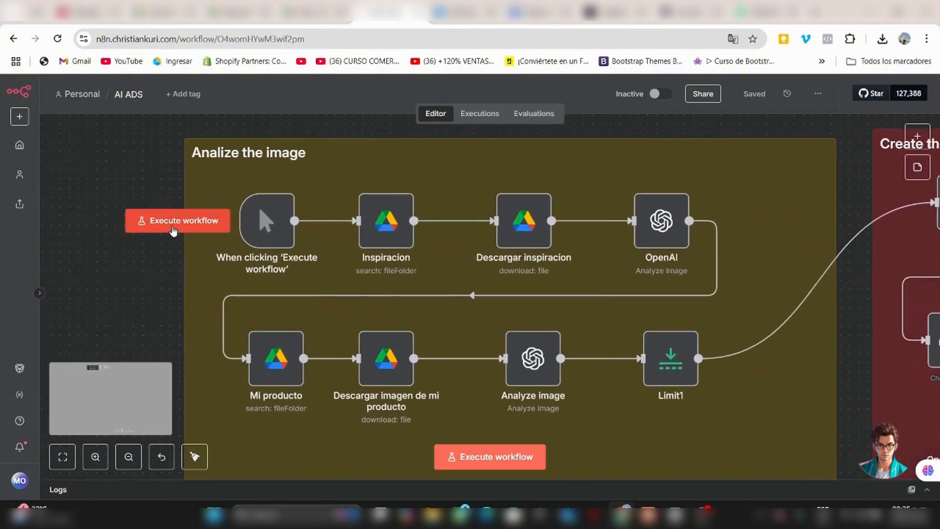
{"action": "scroll", "coordinate": [172, 225], "scroll_direction": "up", "scroll_amount": 1}
{"action": "scroll", "coordinate": [172, 230], "scroll_direction": "up", "scroll_amount": 3}
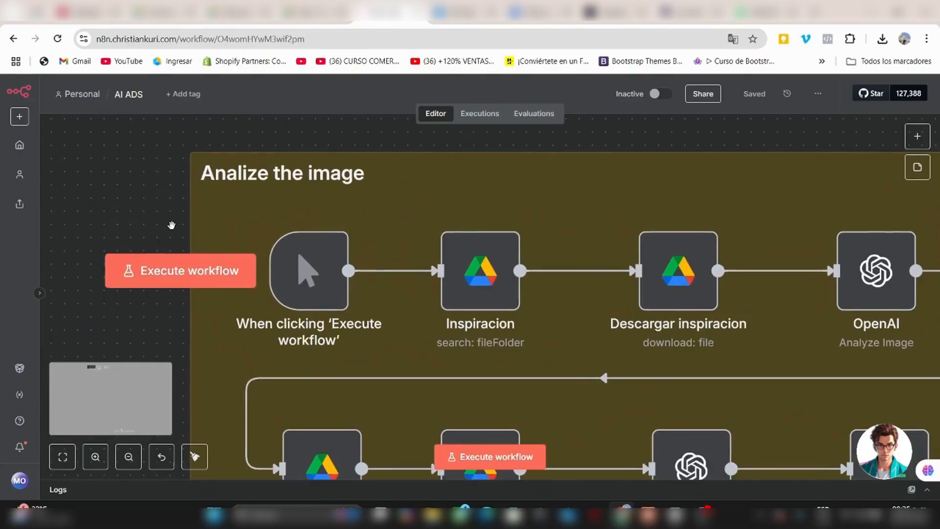
{"action": "left_click", "coordinate": [336, 301]}
{"action": "double_click", "coordinate": [332, 296]}
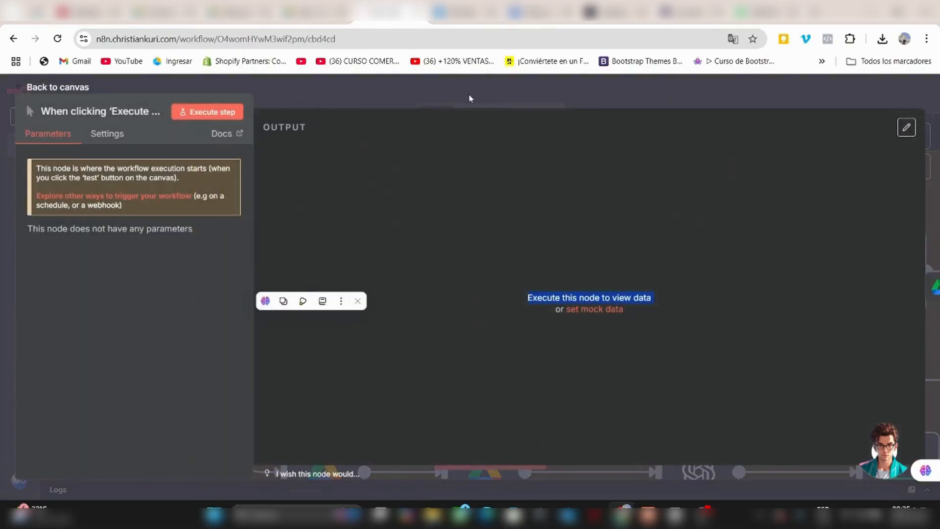
{"action": "left_click", "coordinate": [457, 89]}
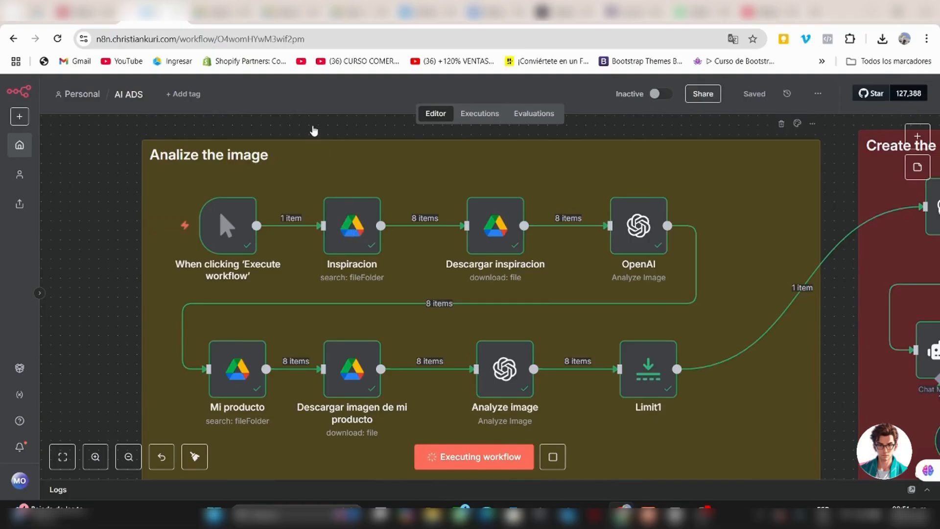
Check the Anuncios Inspiracion and Mis productos folders in Google Drive and preview the inspiration ad 7.jpg.
{"action": "left_click", "coordinate": [223, 11]}
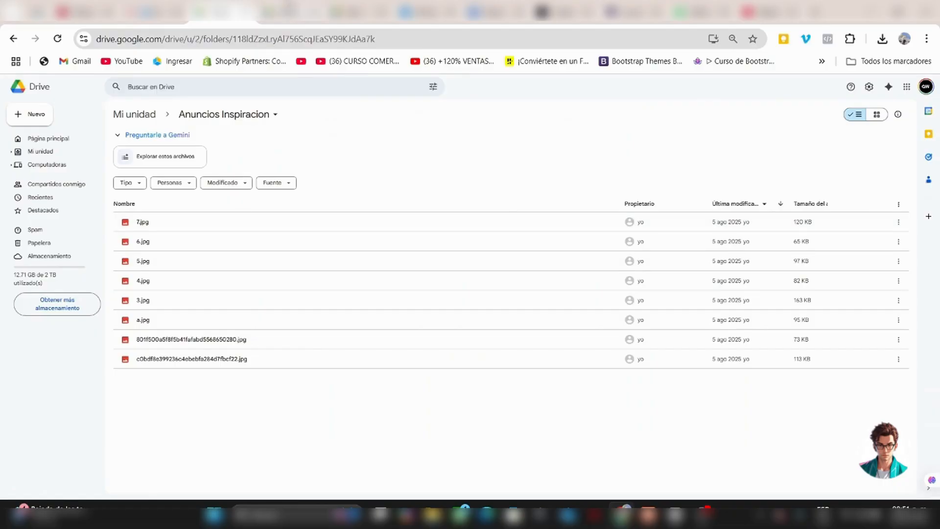
{"action": "left_click", "coordinate": [282, 10]}
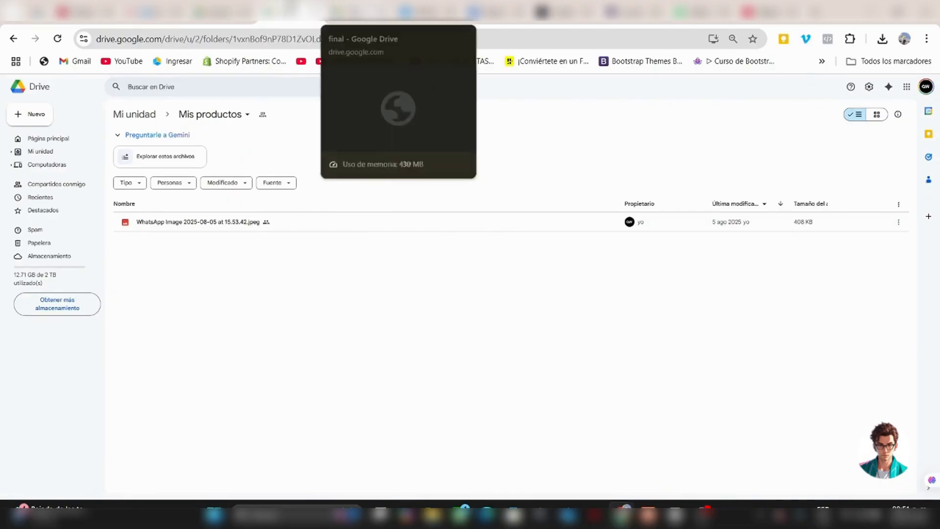
{"action": "left_click", "coordinate": [223, 11]}
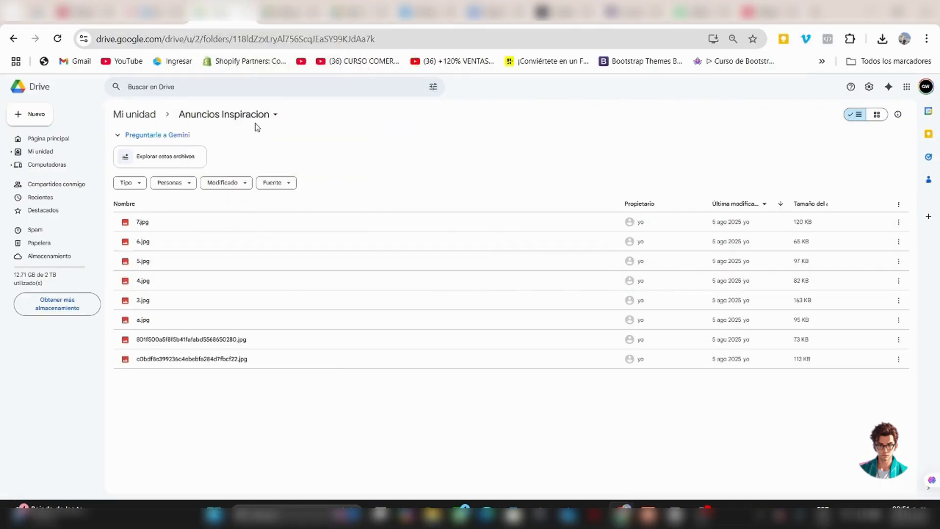
{"action": "left_click", "coordinate": [168, 229]}
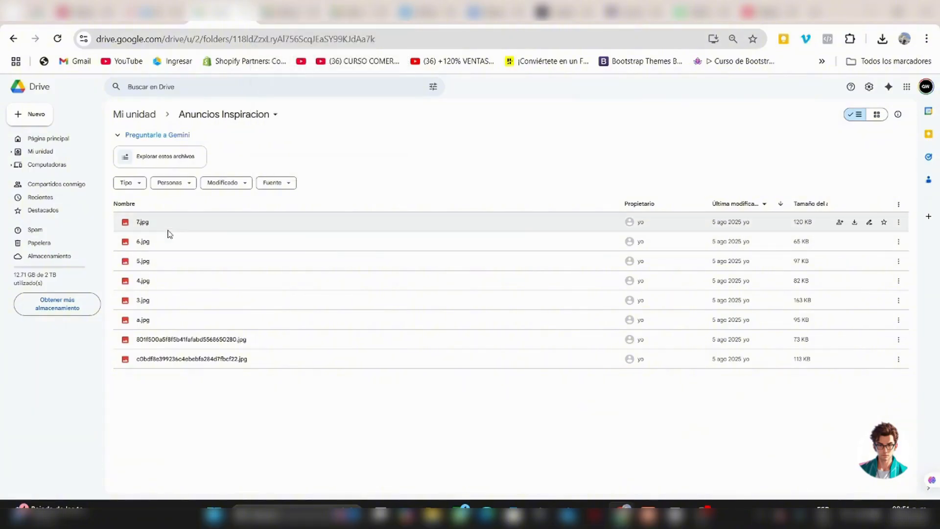
{"action": "key", "text": "Return"}
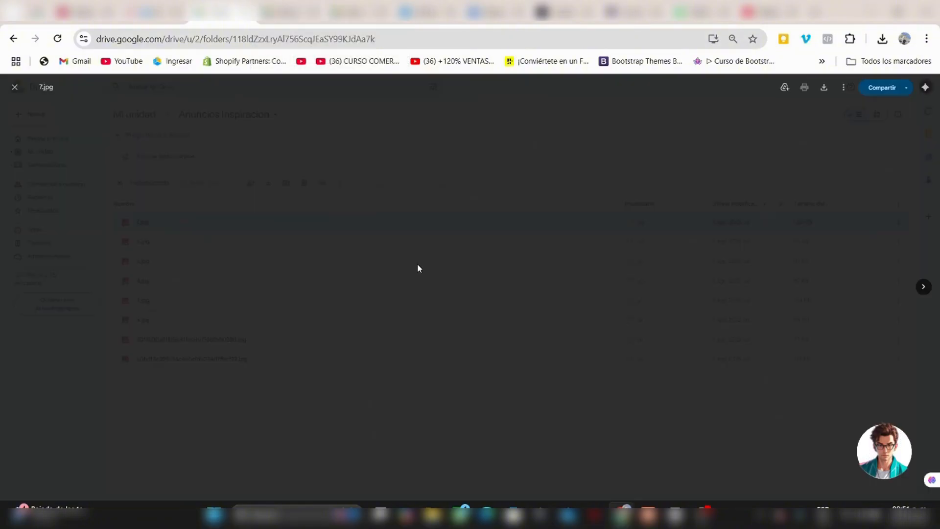
Preview the WhatsApp product photo stored in the Mis productos folder.
{"action": "left_click", "coordinate": [290, 11]}
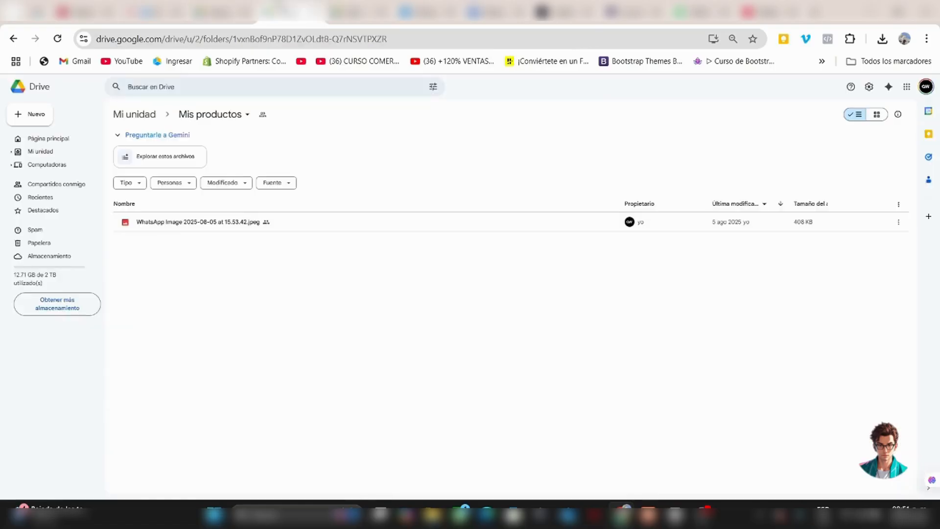
{"action": "left_click", "coordinate": [200, 221]}
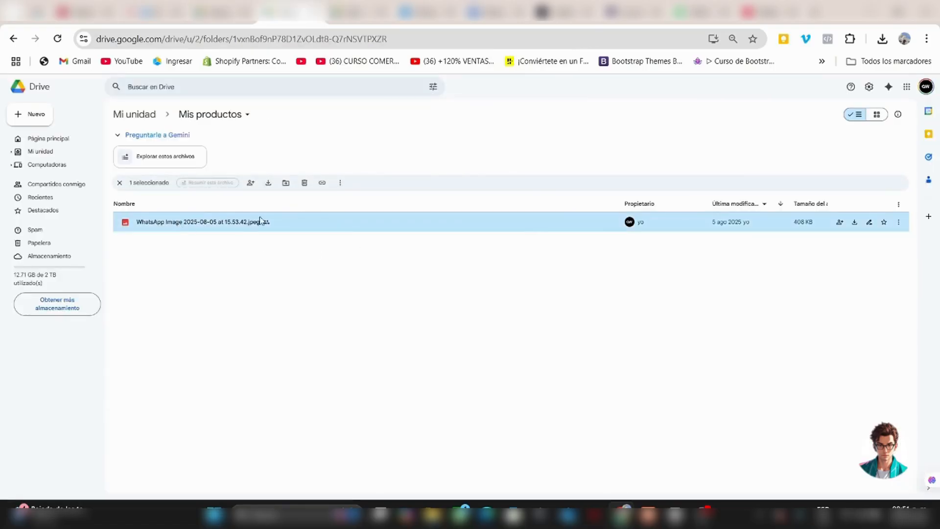
{"action": "double_click", "coordinate": [295, 225]}
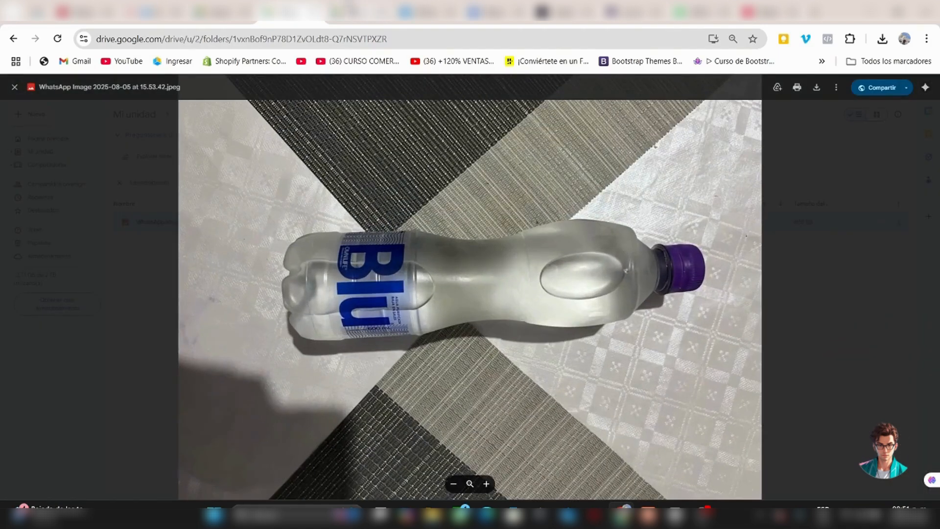
Preview one of the generated bottle ad images stored in the final folder in Google Drive.
{"action": "left_click", "coordinate": [352, 11]}
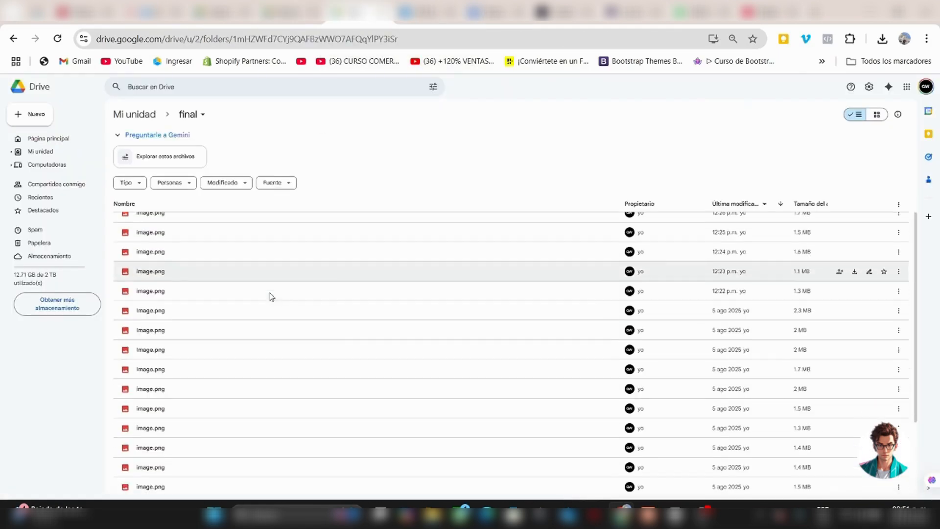
{"action": "left_click", "coordinate": [129, 353]}
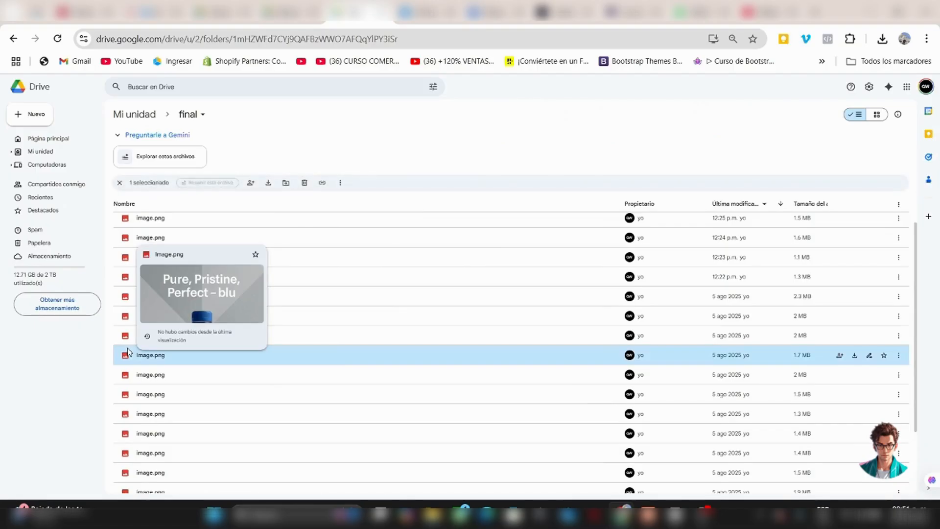
{"action": "double_click", "coordinate": [127, 352]}
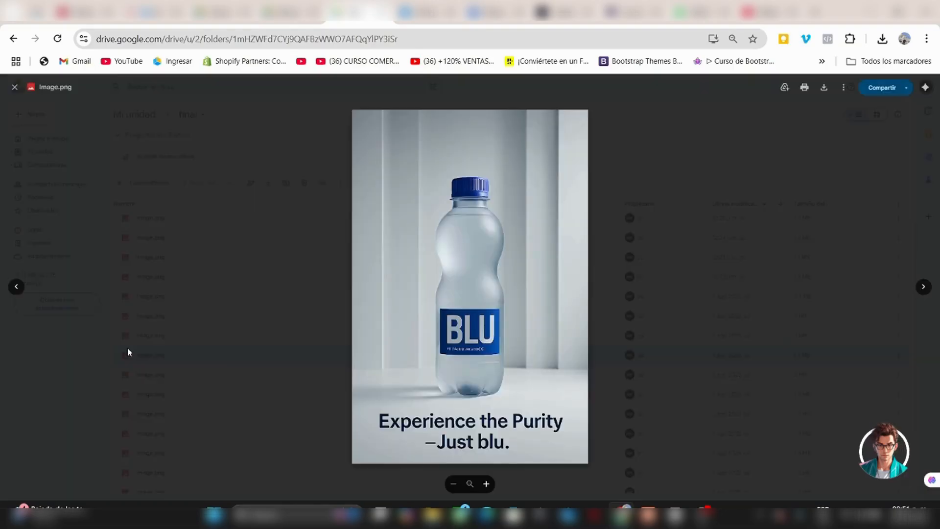
Switch to n8n and examine the Inspiracion node's parameters, including its available Google Drive credentials and the Anuncios Inspiracion folder filter.
{"action": "left_click", "coordinate": [142, 9]}
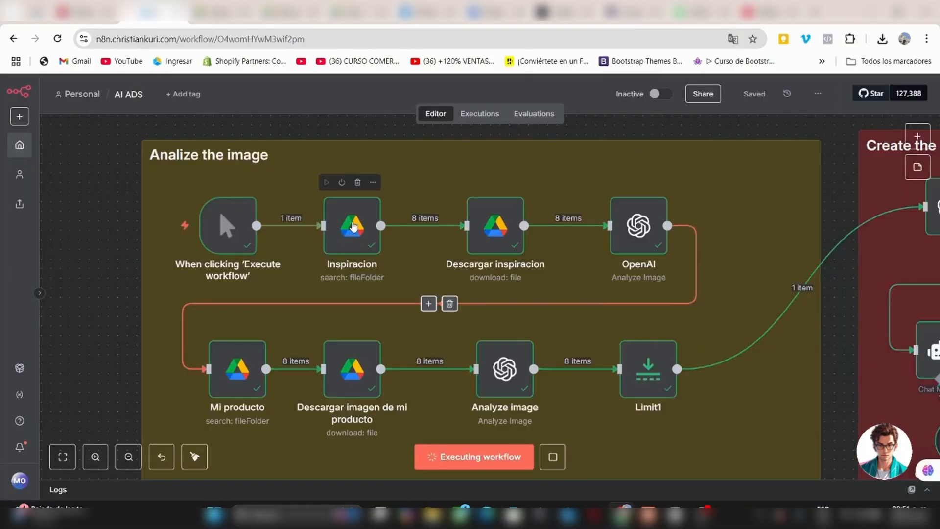
{"action": "double_click", "coordinate": [358, 225]}
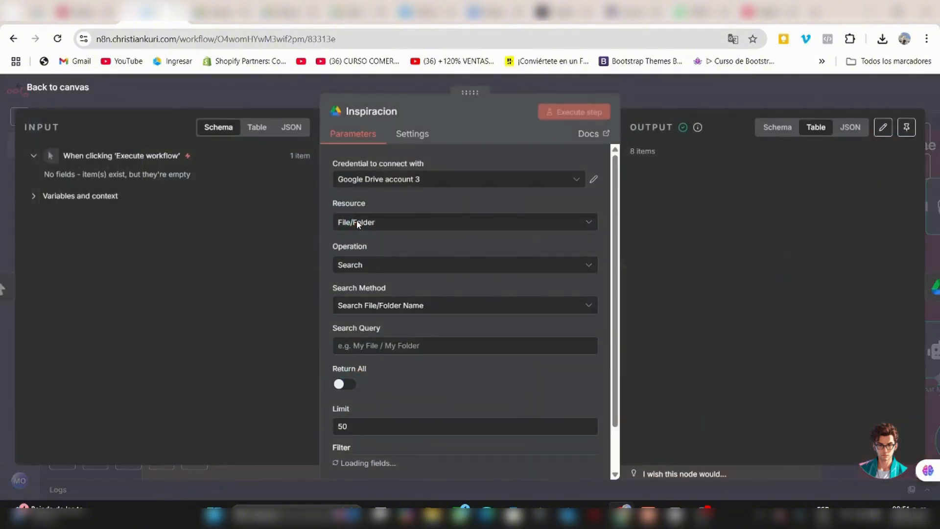
{"action": "left_click", "coordinate": [410, 180]}
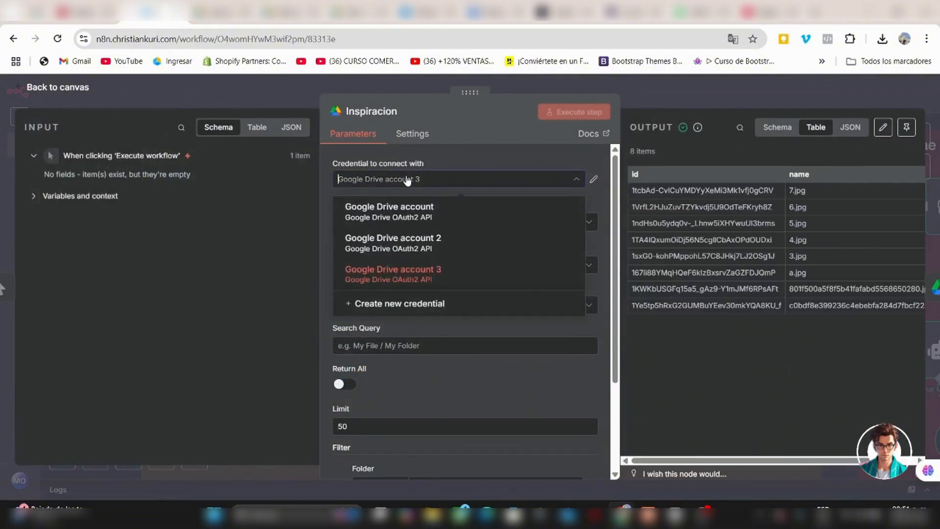
{"action": "left_click", "coordinate": [464, 154]}
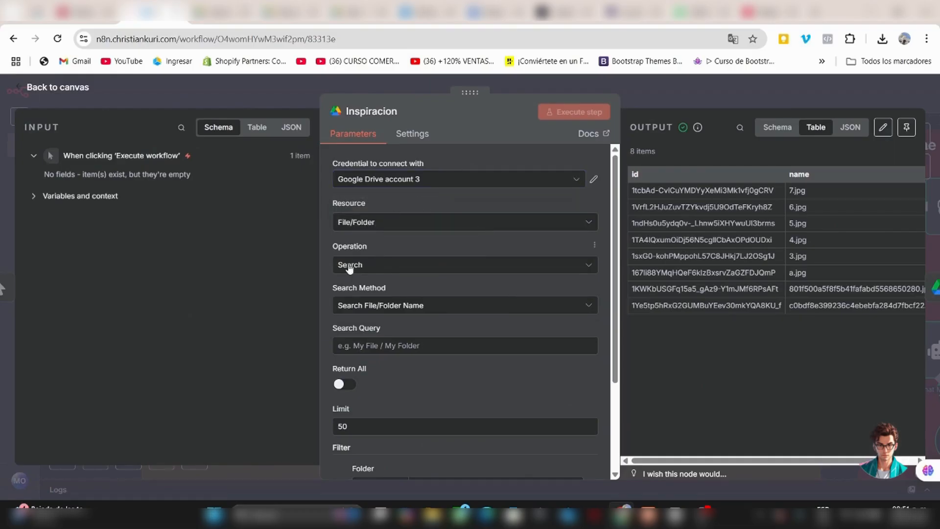
{"action": "scroll", "coordinate": [441, 291], "scroll_direction": "down", "scroll_amount": 1}
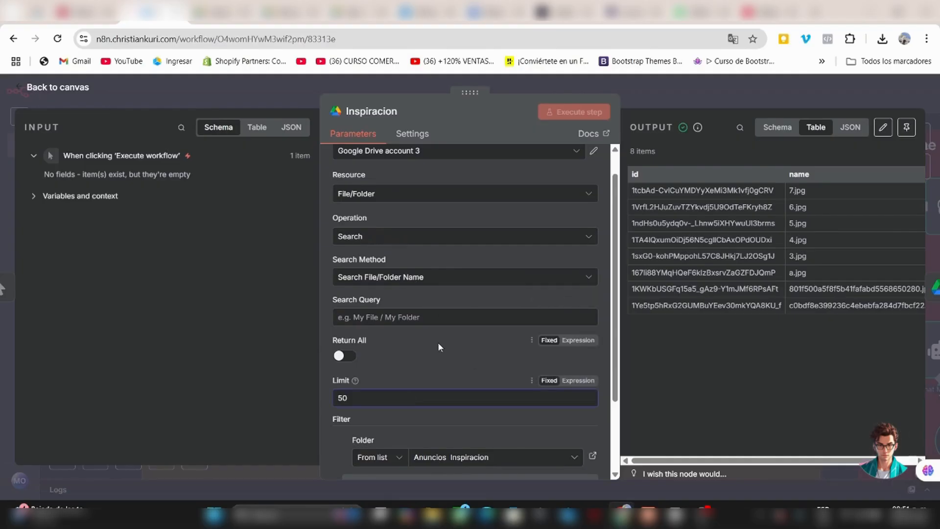
{"action": "scroll", "coordinate": [506, 338], "scroll_direction": "down", "scroll_amount": 2}
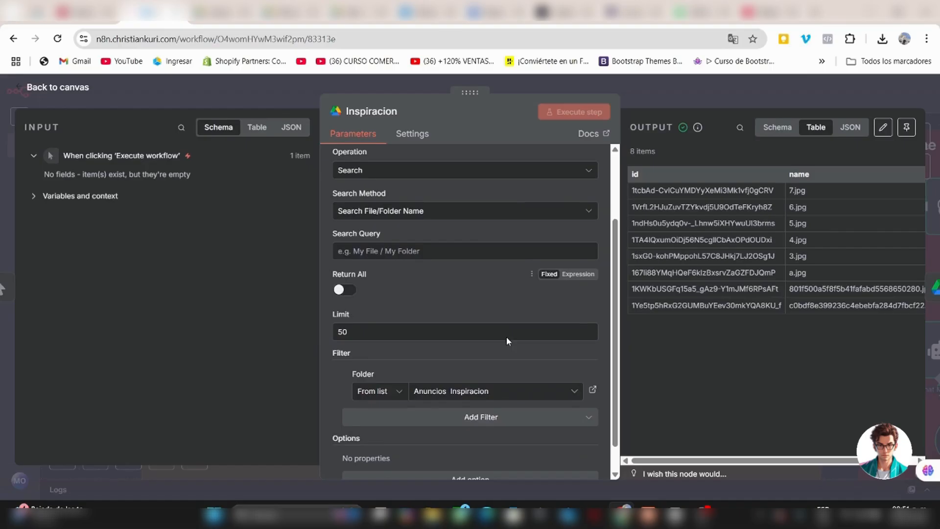
{"action": "left_click", "coordinate": [441, 392]}
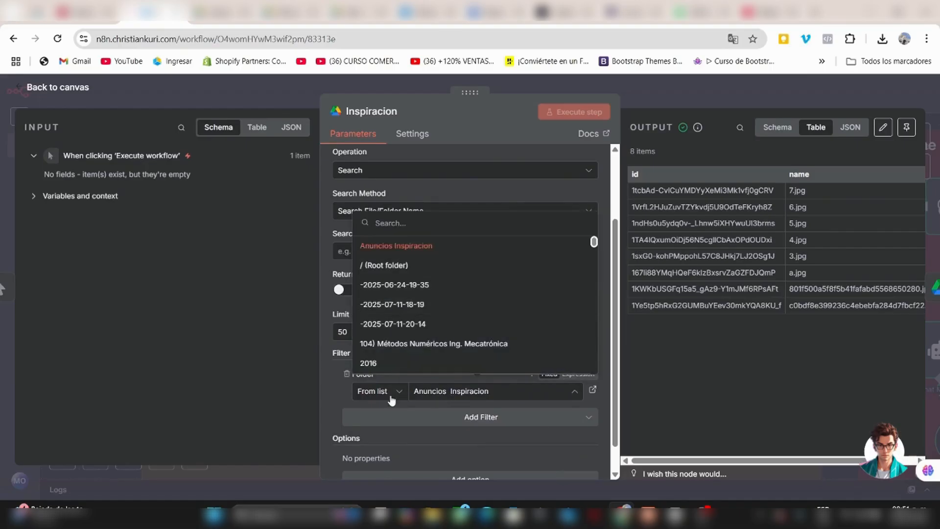
{"action": "left_click", "coordinate": [338, 391]}
{"action": "scroll", "coordinate": [478, 410], "scroll_direction": "down", "scroll_amount": 1}
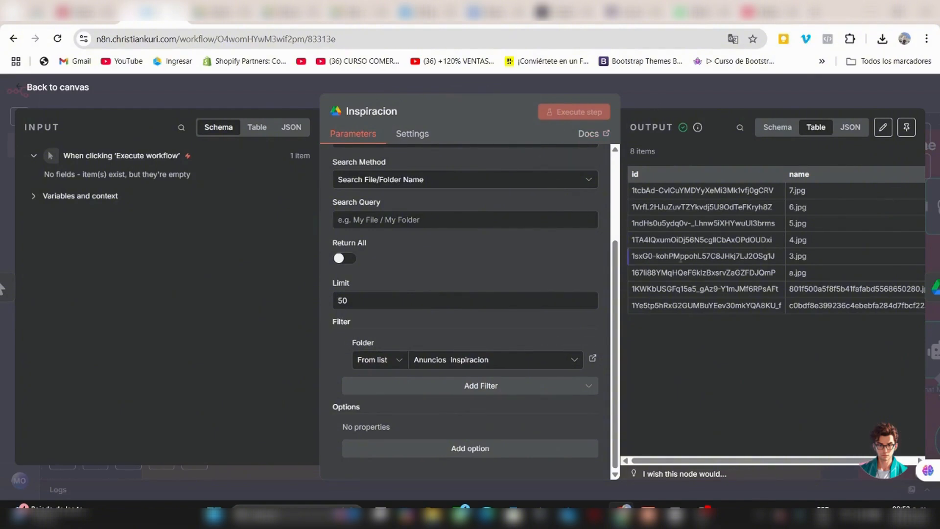
Check the inspiration ad 7.jpg in Google Drive, return to n8n and close the Inspiracion node.
{"action": "left_click", "coordinate": [216, 9]}
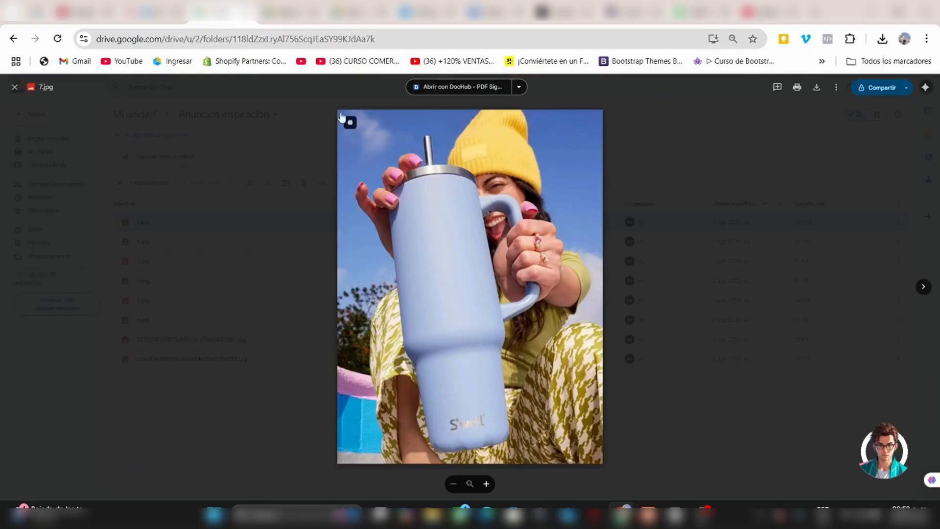
{"action": "left_click", "coordinate": [170, 5]}
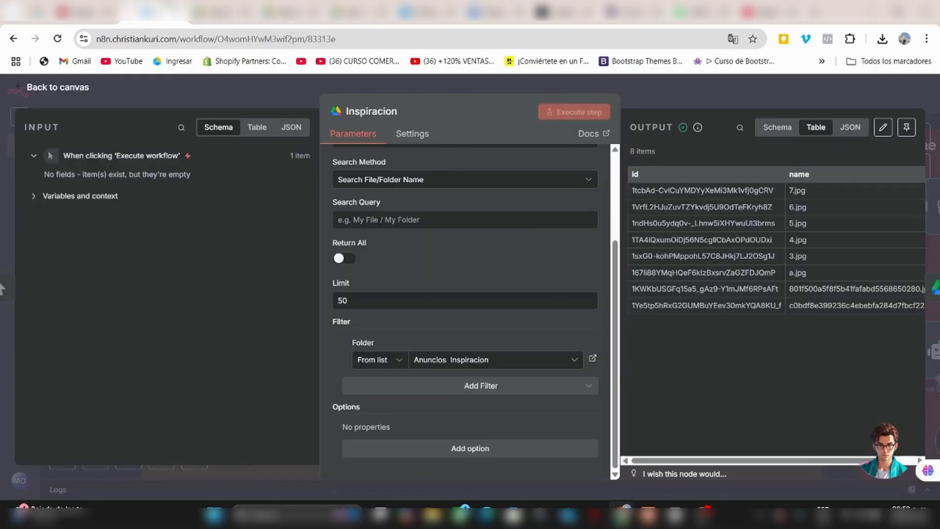
{"action": "left_click", "coordinate": [695, 100]}
Open the Descargar inspiracion node, view the downloaded 7.jpg in its binary output and return to the canvas.
{"action": "double_click", "coordinate": [495, 226]}
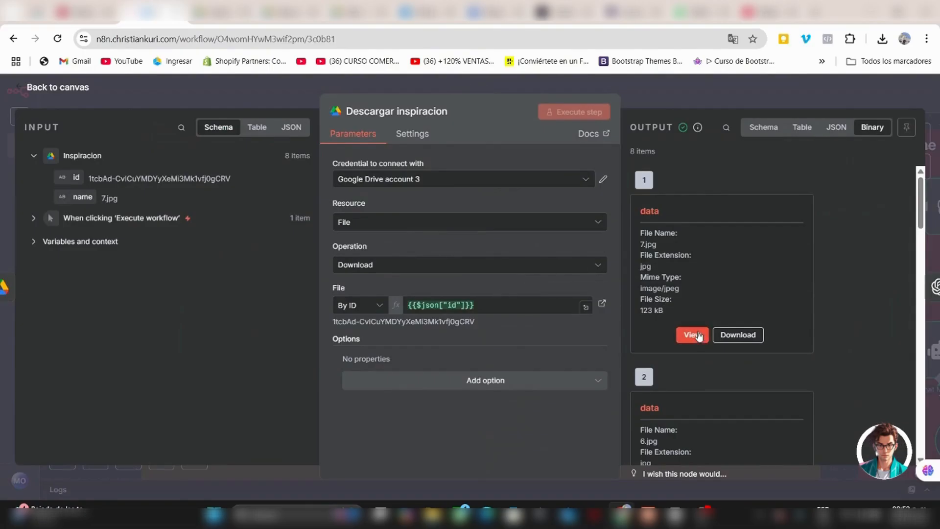
{"action": "left_click", "coordinate": [691, 335]}
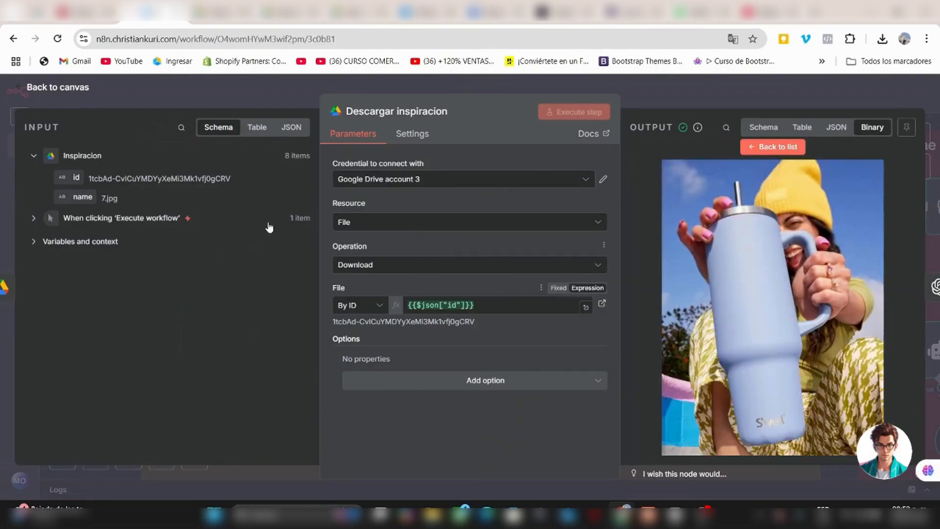
{"action": "mouse_move", "coordinate": [63, 180]}
{"action": "left_mouse_down"}
{"action": "mouse_move", "coordinate": [442, 310]}
{"action": "mouse_move", "coordinate": [220, 240]}
{"action": "mouse_move", "coordinate": [66, 168]}
{"action": "left_mouse_up"}
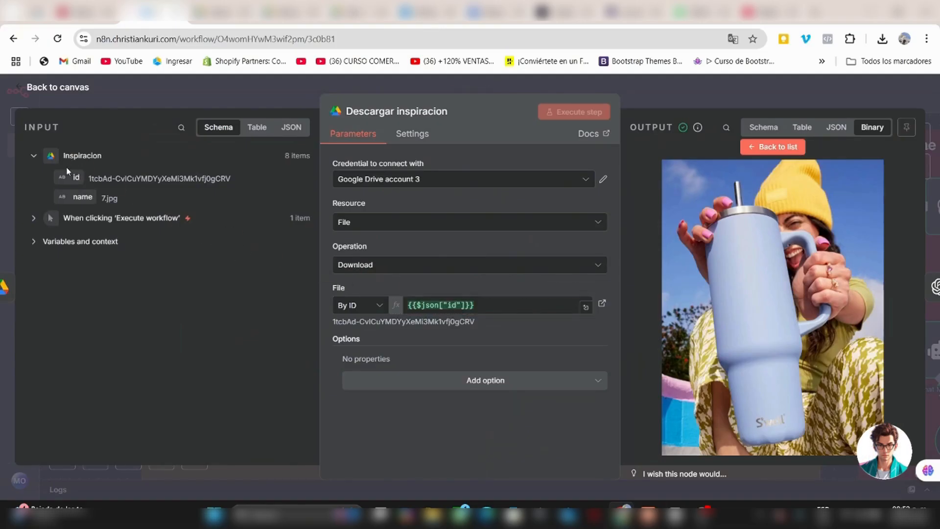
{"action": "left_click", "coordinate": [665, 89]}
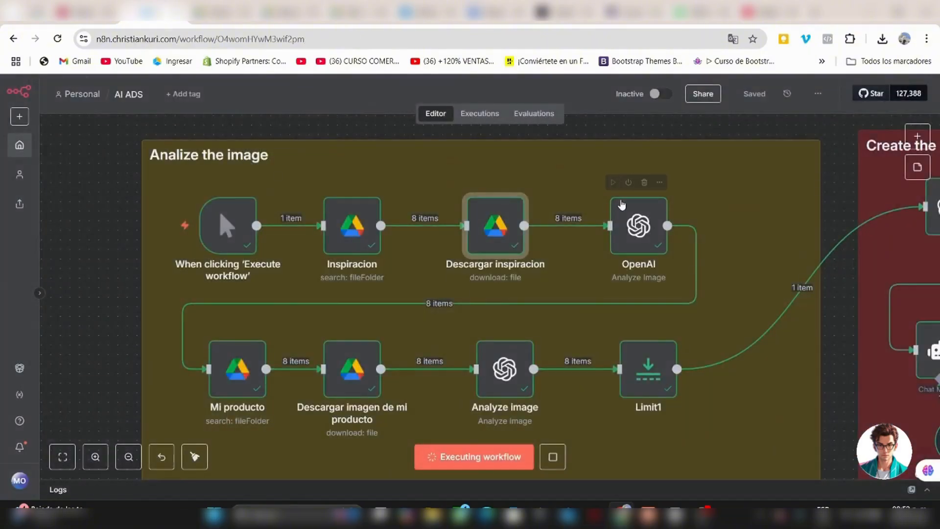
Open the OpenAI image analysis node, view its 7.jpg input image and look at the available OpenAI credentials.
{"action": "double_click", "coordinate": [639, 235]}
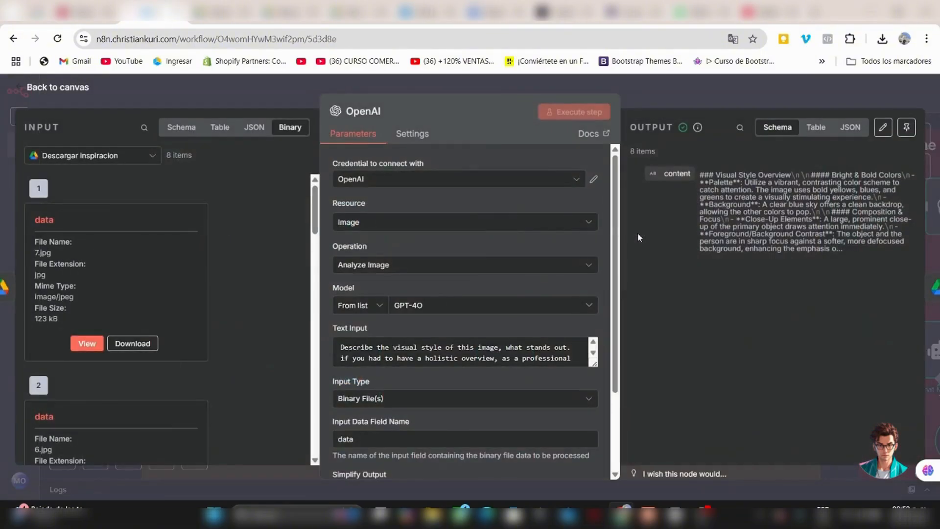
{"action": "left_click", "coordinate": [97, 344]}
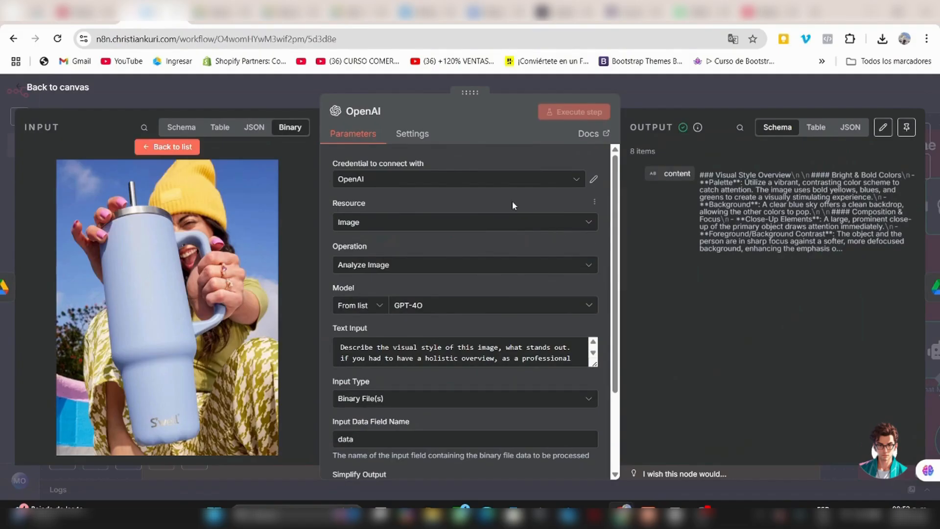
{"action": "scroll", "coordinate": [454, 248], "scroll_direction": "down", "scroll_amount": 1}
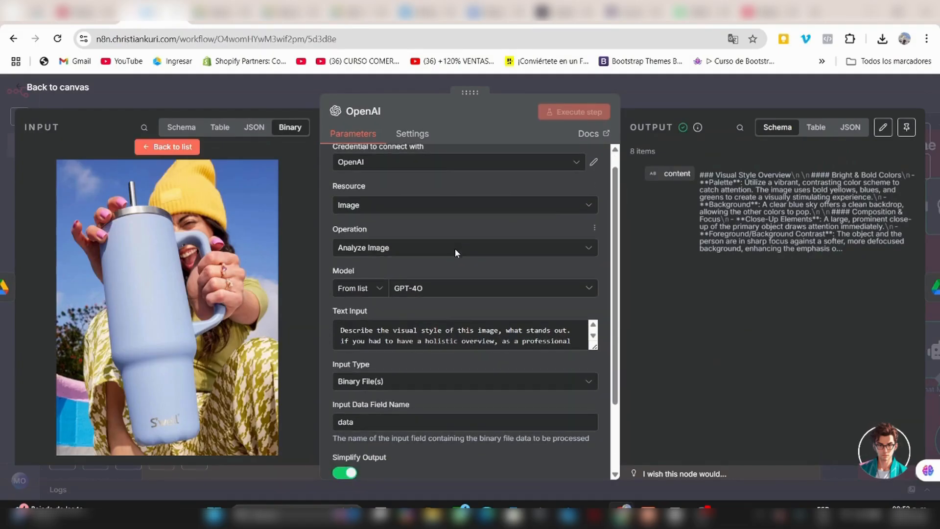
{"action": "left_click", "coordinate": [446, 163]}
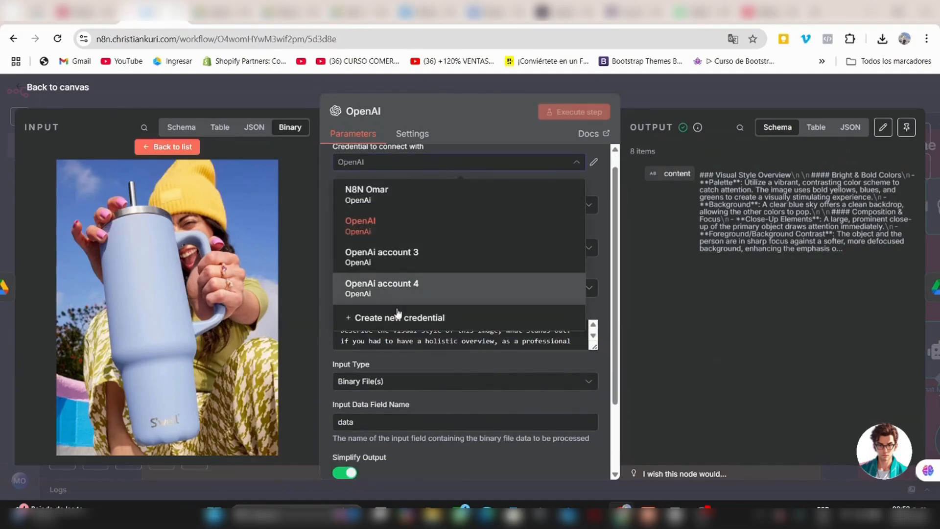
{"action": "left_click", "coordinate": [324, 254]}
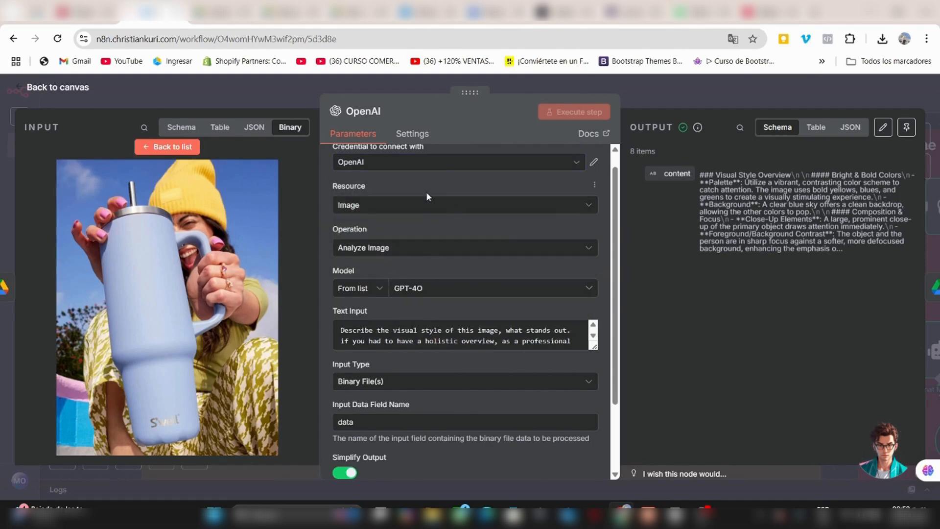
{"action": "scroll", "coordinate": [426, 192], "scroll_direction": "up", "scroll_amount": 1}
{"action": "left_click", "coordinate": [413, 181]}
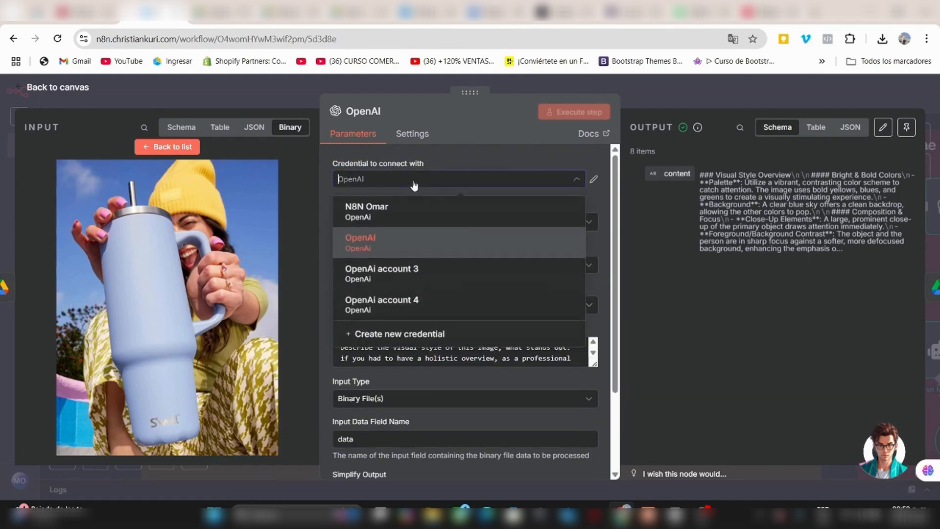
Switch to the API keys page of the OpenAI platform and view the form for creating a new secret key.
{"action": "left_click", "coordinate": [430, 12]}
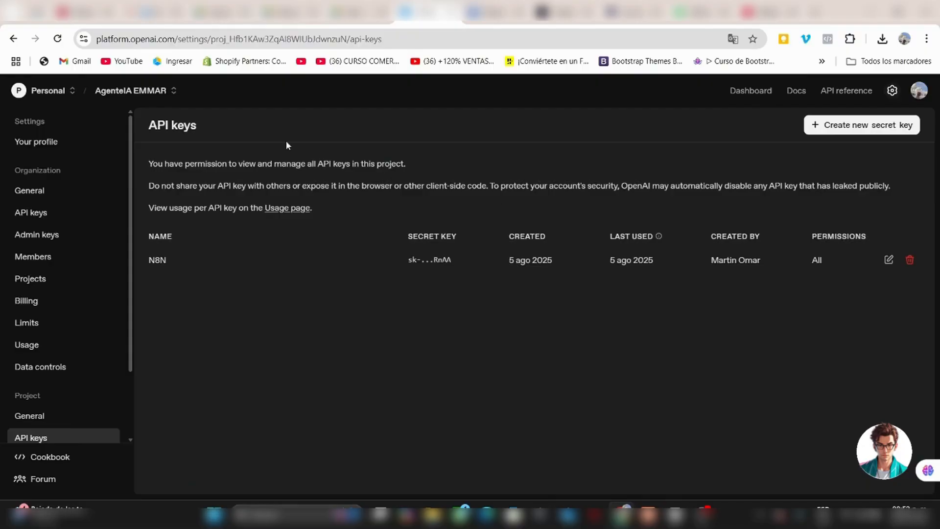
{"action": "left_click", "coordinate": [864, 126]}
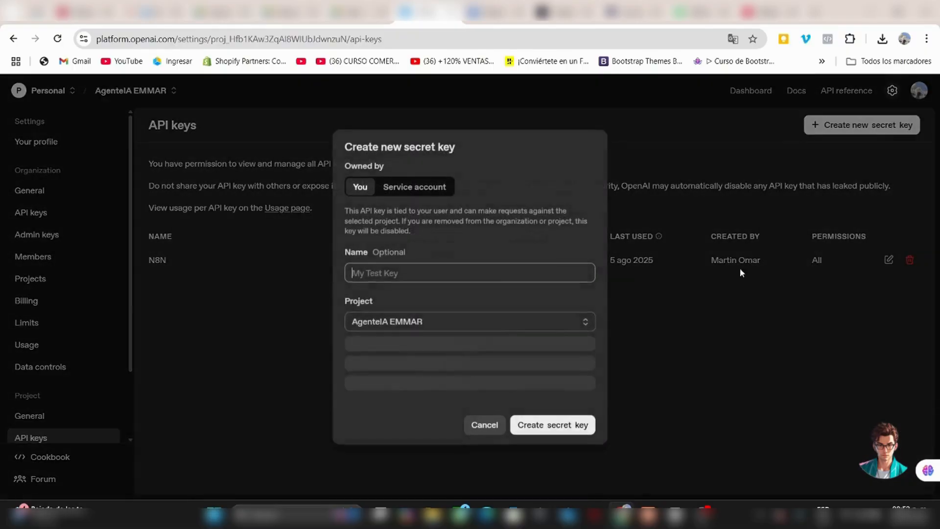
{"action": "left_click", "coordinate": [530, 427]}
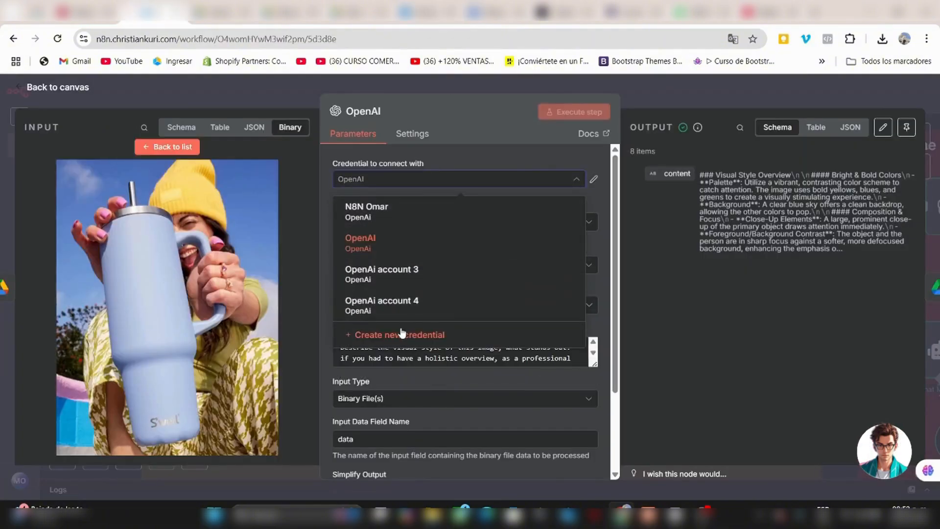
In n8n, view the connection fields of a new OpenAI credential and dismiss the form without saving.
{"action": "left_click", "coordinate": [401, 334]}
{"action": "left_click", "coordinate": [396, 289]}
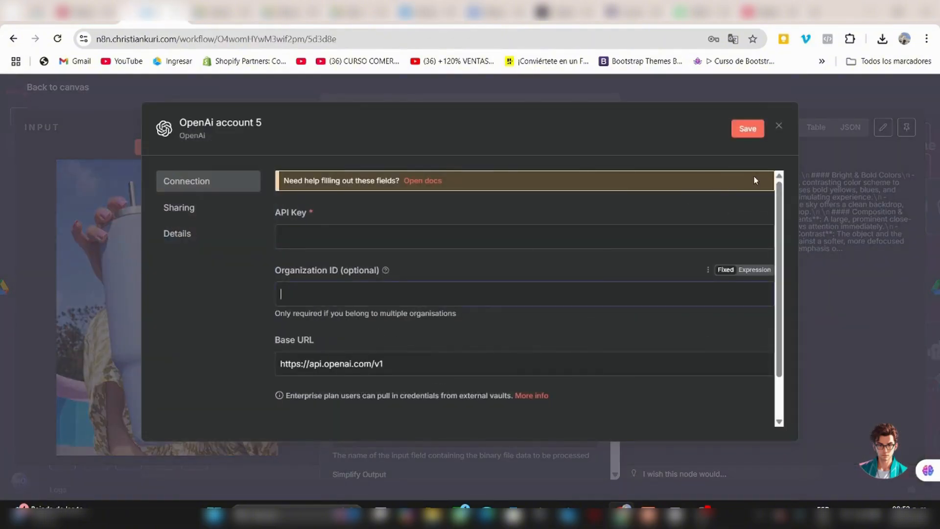
{"action": "left_click", "coordinate": [778, 126]}
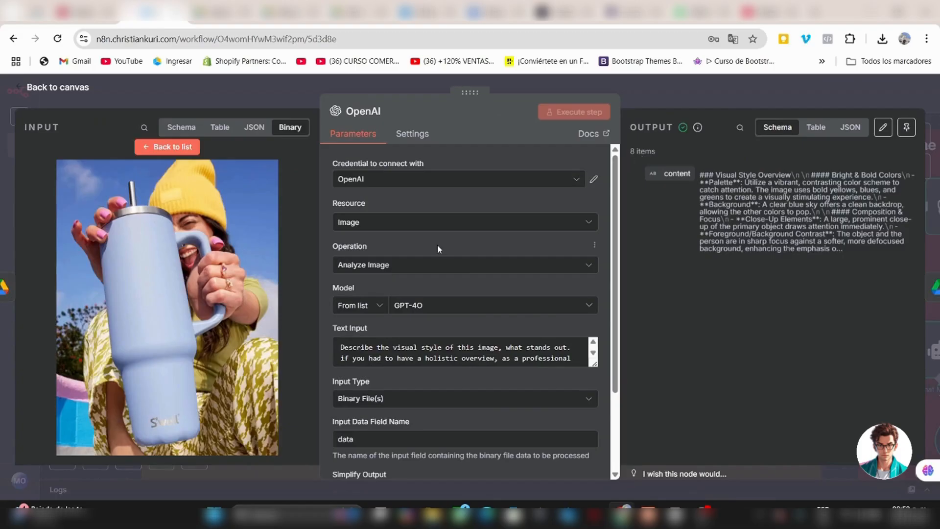
Examine the OpenAI node's image operations, text prompt and binary input settings, and return to the canvas.
{"action": "left_click", "coordinate": [397, 264]}
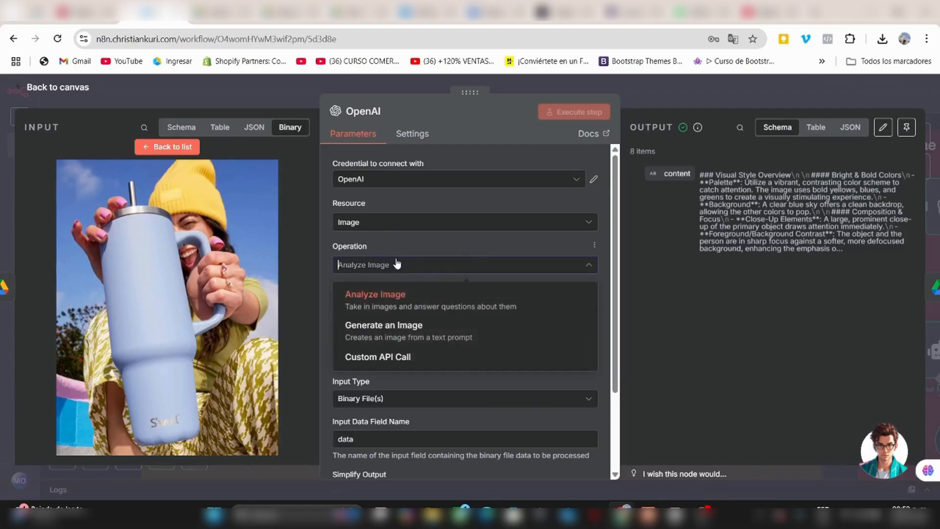
{"action": "left_click", "coordinate": [387, 278]}
{"action": "scroll", "coordinate": [556, 321], "scroll_direction": "down", "scroll_amount": 1}
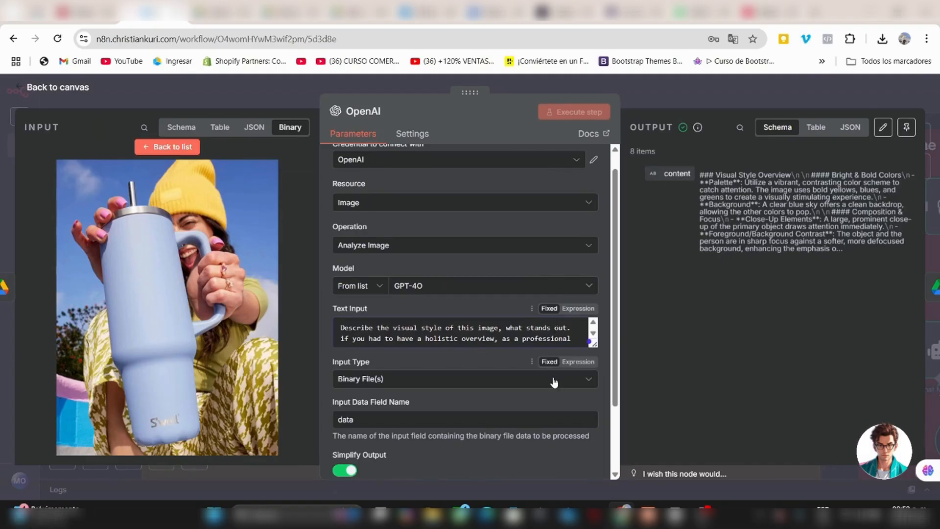
{"action": "triple_click", "coordinate": [579, 341]}
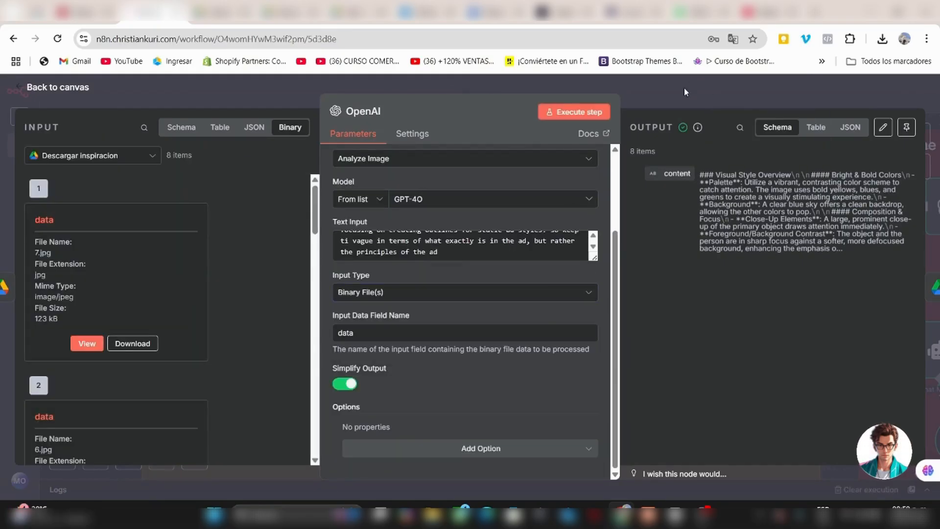
{"action": "left_click", "coordinate": [683, 88]}
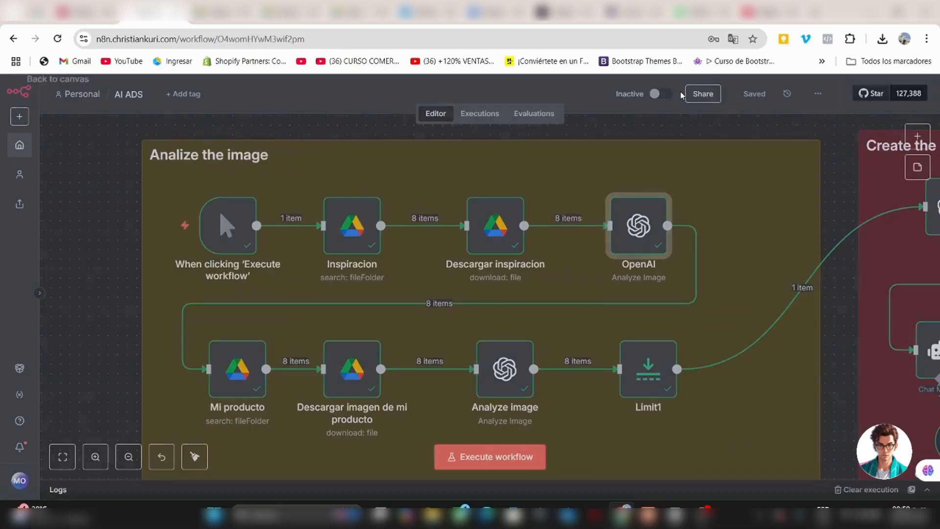
Change the OpenAI node's Text Input to an expression, view the full prompt in the expanded editor and return to the canvas.
{"action": "double_click", "coordinate": [632, 234]}
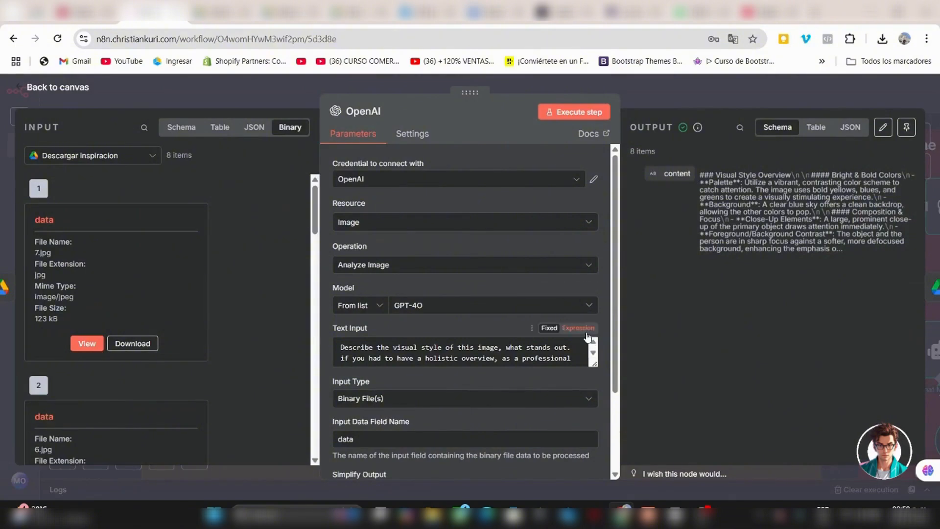
{"action": "left_click", "coordinate": [585, 329]}
{"action": "left_click", "coordinate": [592, 403]}
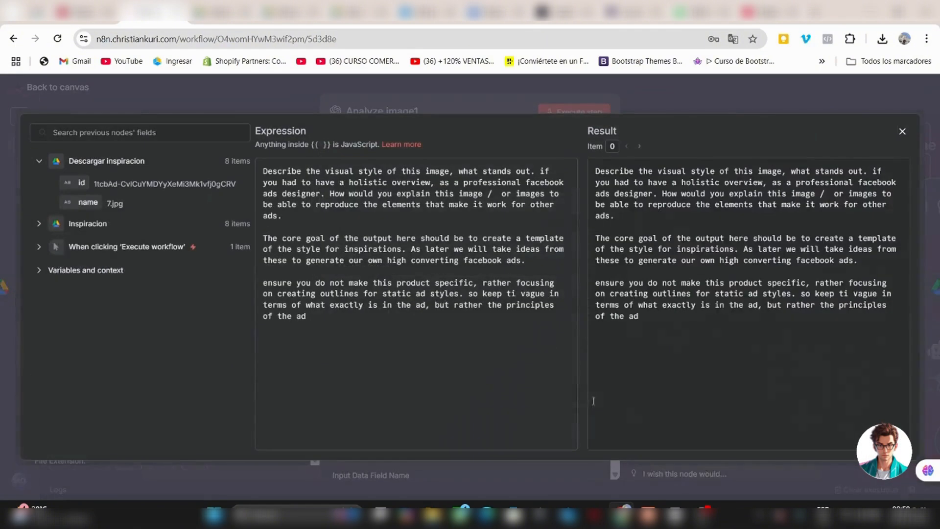
{"action": "left_click", "coordinate": [649, 95]}
{"action": "left_click", "coordinate": [649, 96]}
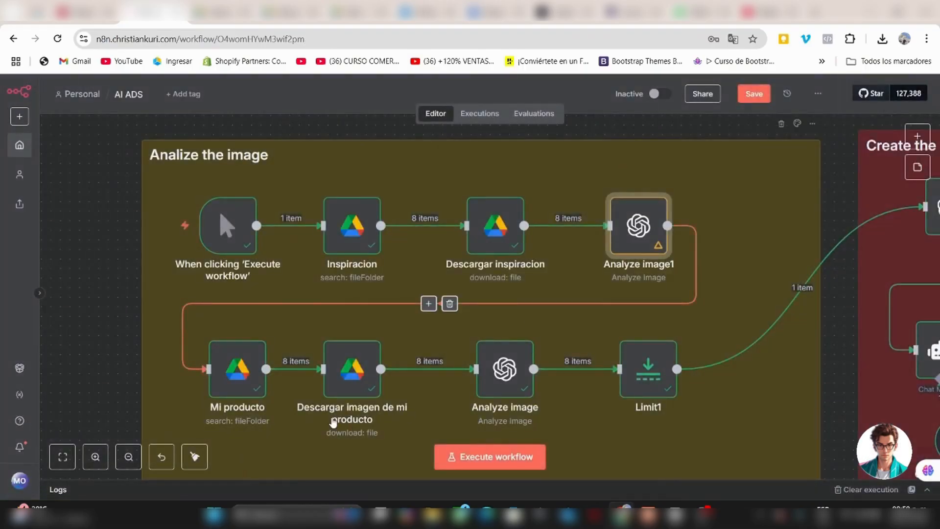
Select the two product Google Drive nodes together, and open the settings of the Mi producto node.
{"action": "left_click_drag", "start_coordinate": [88, 334], "coordinate": [401, 413]}
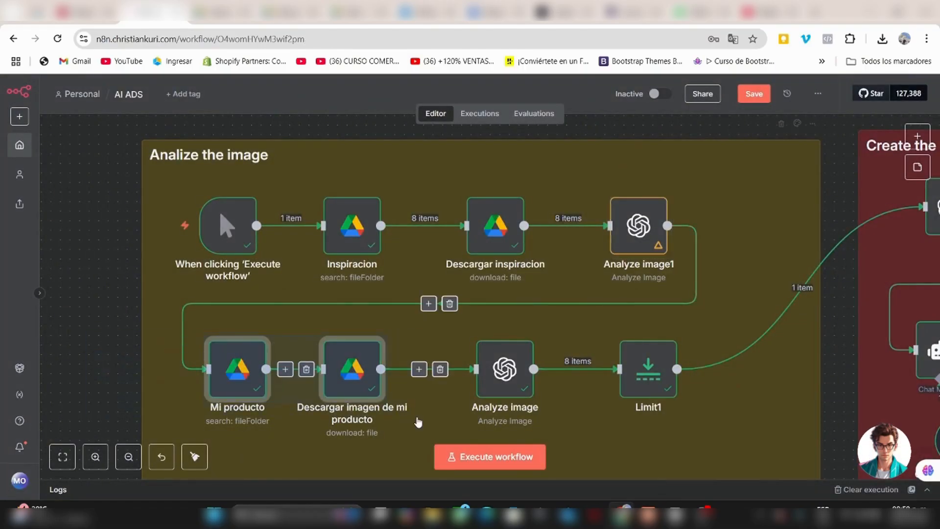
{"action": "left_click", "coordinate": [123, 353]}
{"action": "left_click", "coordinate": [245, 374]}
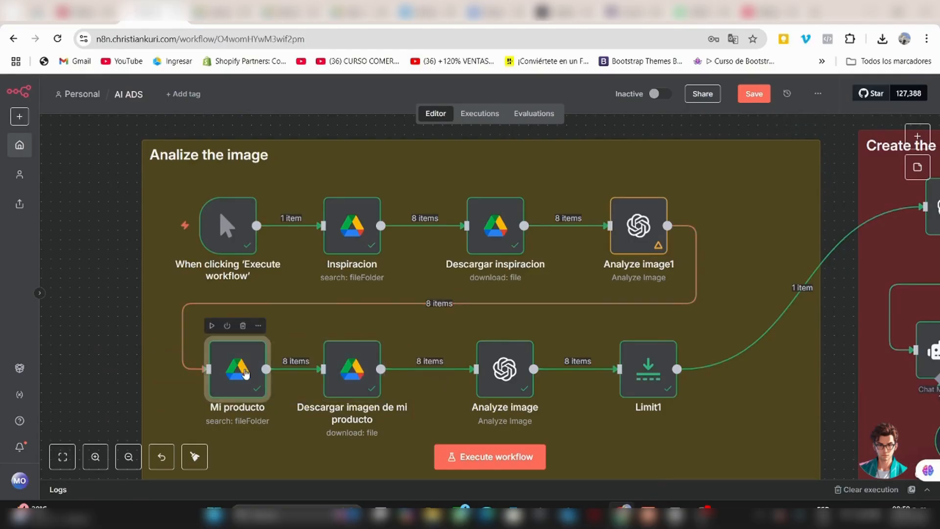
{"action": "double_click", "coordinate": [246, 373]}
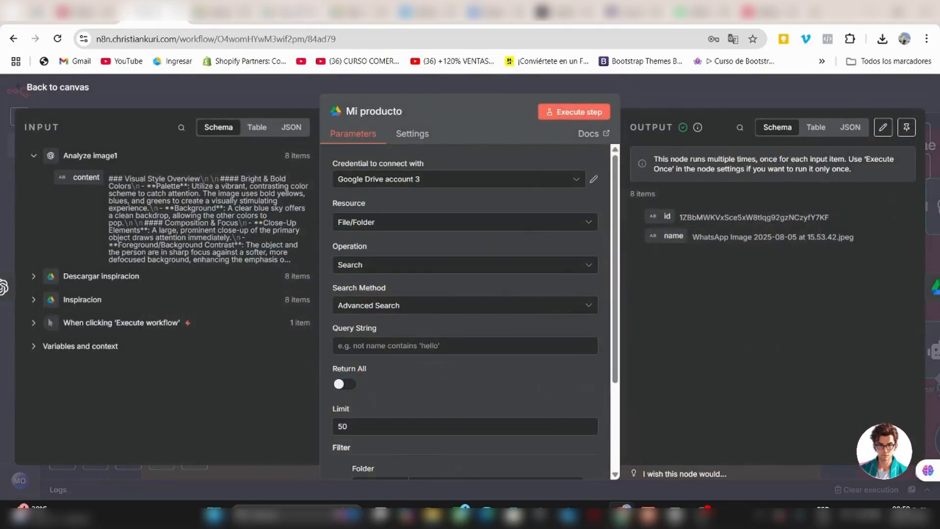
View the product photo in Google Drive, and return to n8n to examine the Mi producto and Descargar imagen de mi producto node settings.
{"action": "left_click", "coordinate": [291, 12]}
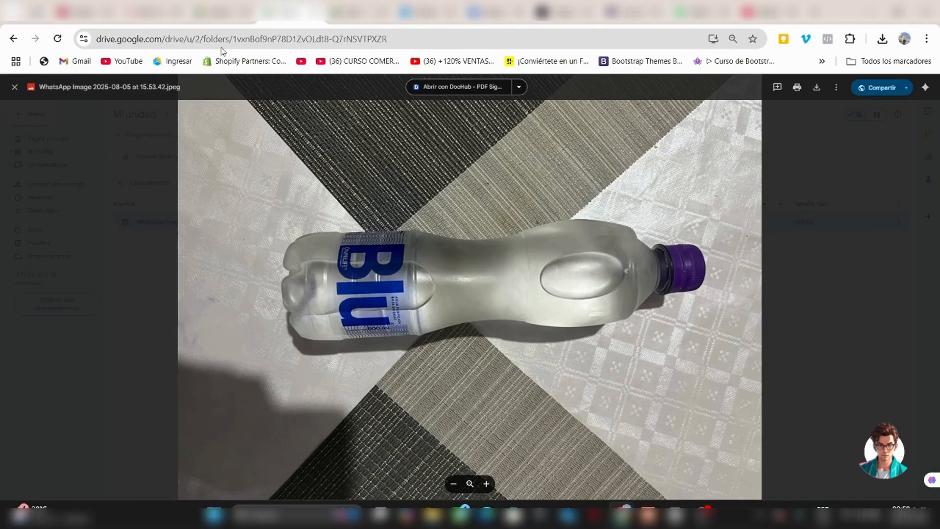
{"action": "left_click", "coordinate": [156, 12]}
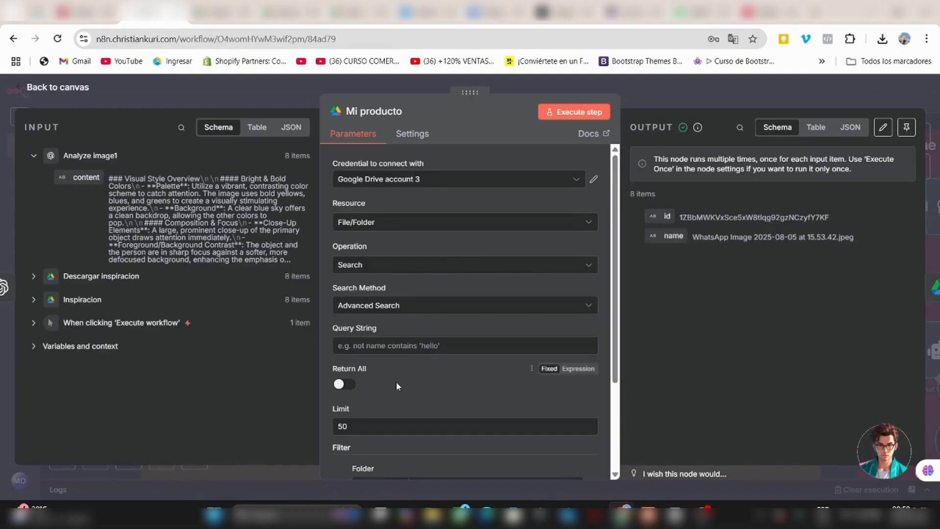
{"action": "scroll", "coordinate": [396, 381], "scroll_direction": "down", "scroll_amount": 5}
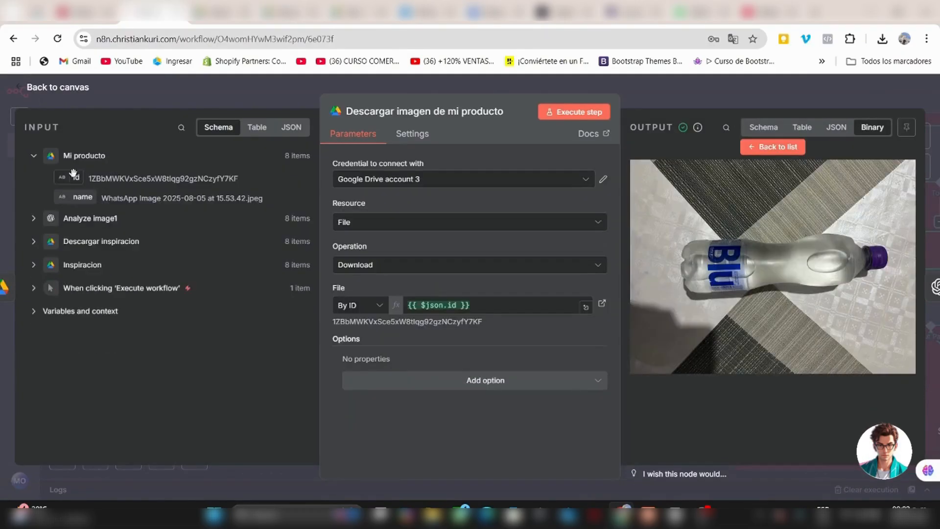
{"action": "left_click", "coordinate": [700, 84]}
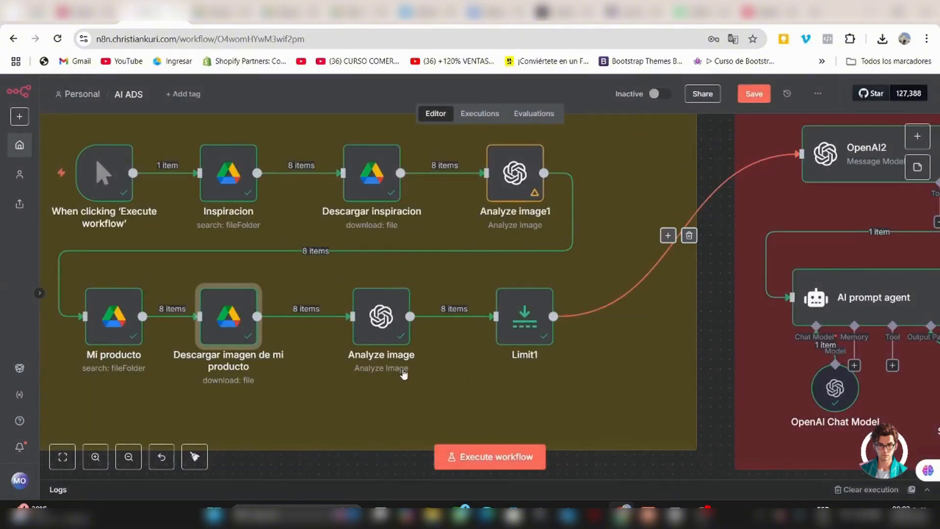
Change the Analyze image node's Text Input to an expression, view the full prompt in the expanded editor and return to the canvas.
{"action": "left_click", "coordinate": [378, 339]}
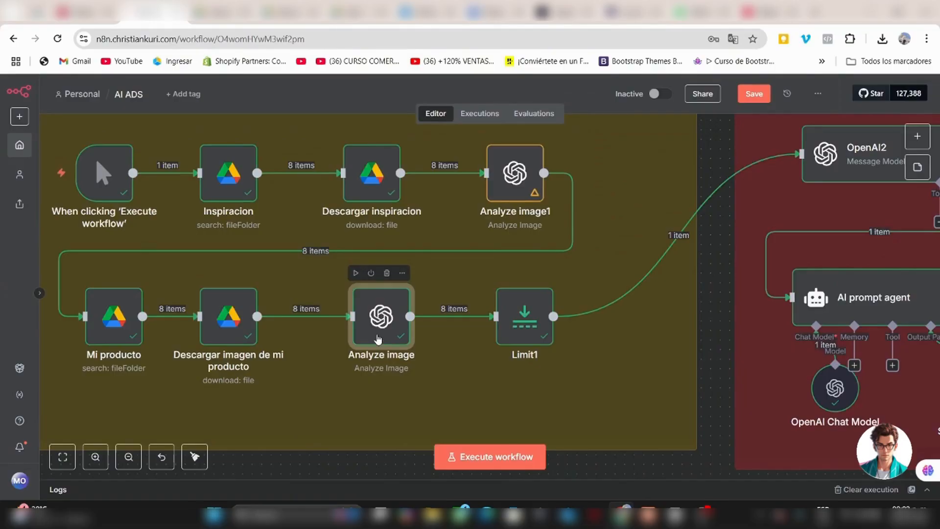
{"action": "double_click", "coordinate": [378, 338]}
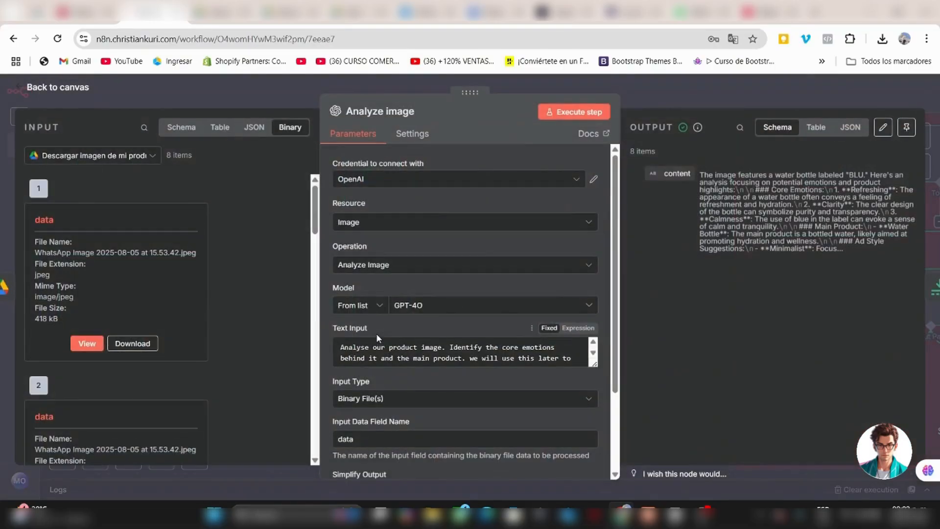
{"action": "left_click", "coordinate": [578, 327]}
{"action": "left_click", "coordinate": [590, 385]}
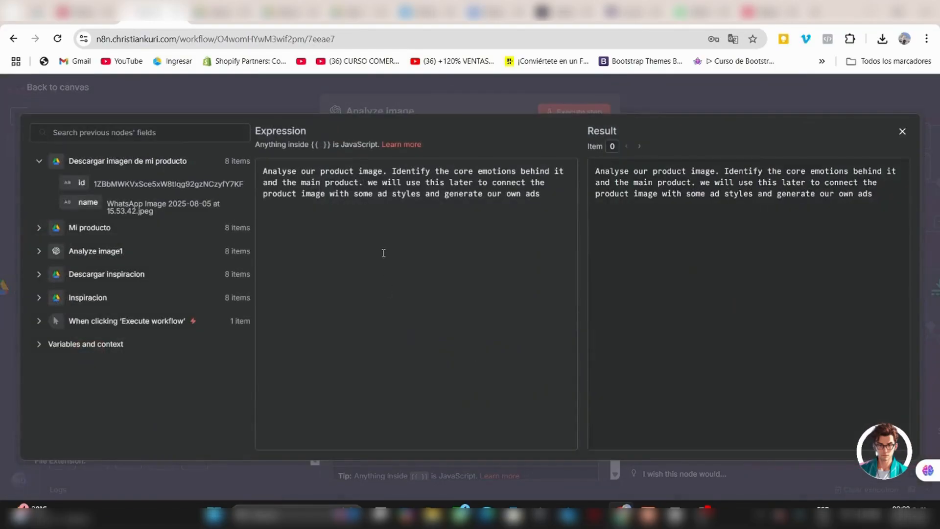
{"action": "left_click", "coordinate": [429, 110]}
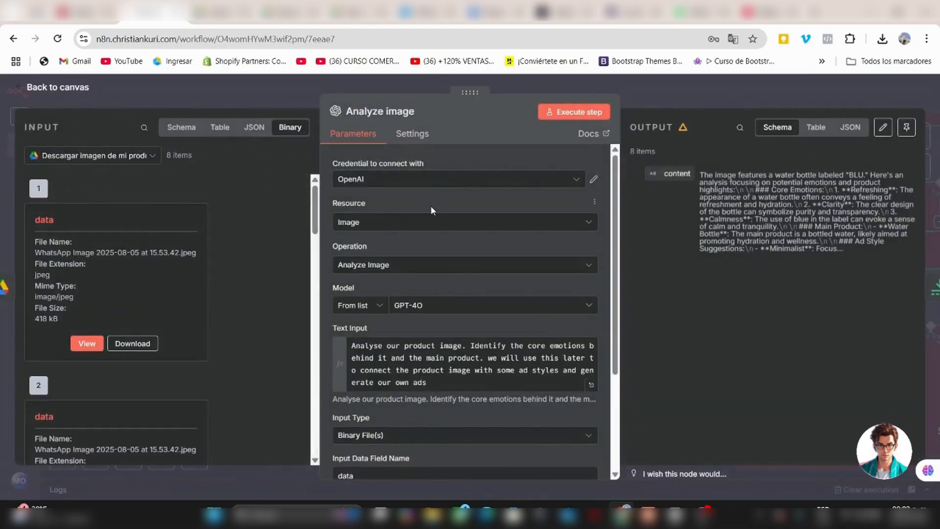
{"action": "scroll", "coordinate": [430, 205], "scroll_direction": "down", "scroll_amount": 2}
{"action": "key", "text": "Escape"}
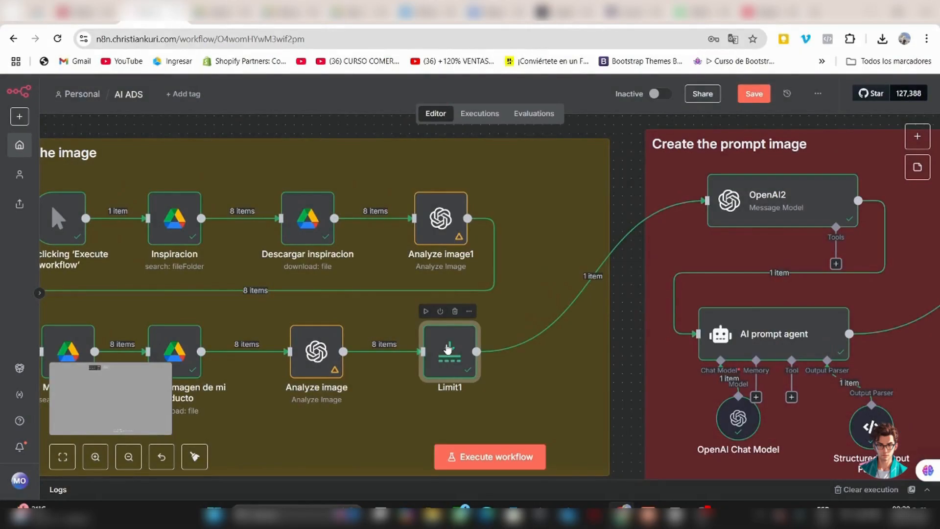
Examine the Limit1 node's Max Items and Keep settings with its input and output data, and return to the canvas.
{"action": "double_click", "coordinate": [447, 349]}
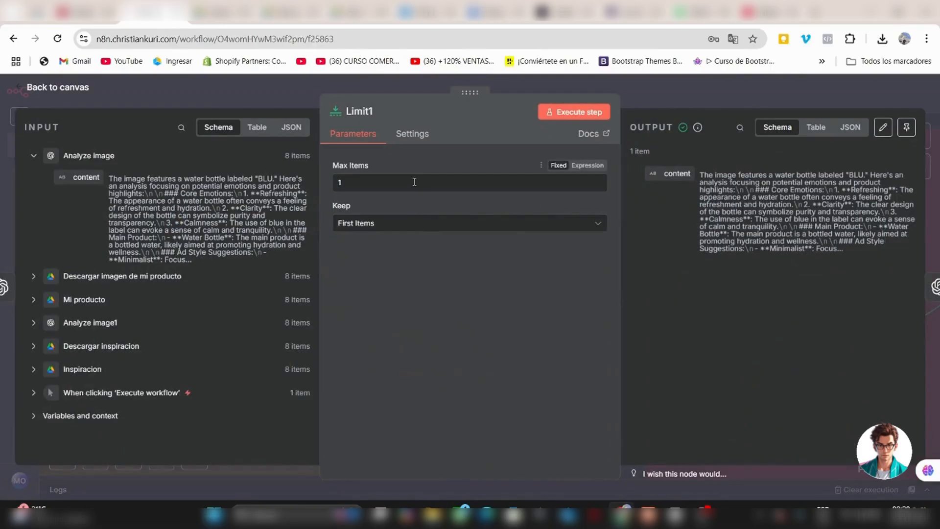
{"action": "left_click", "coordinate": [387, 184]}
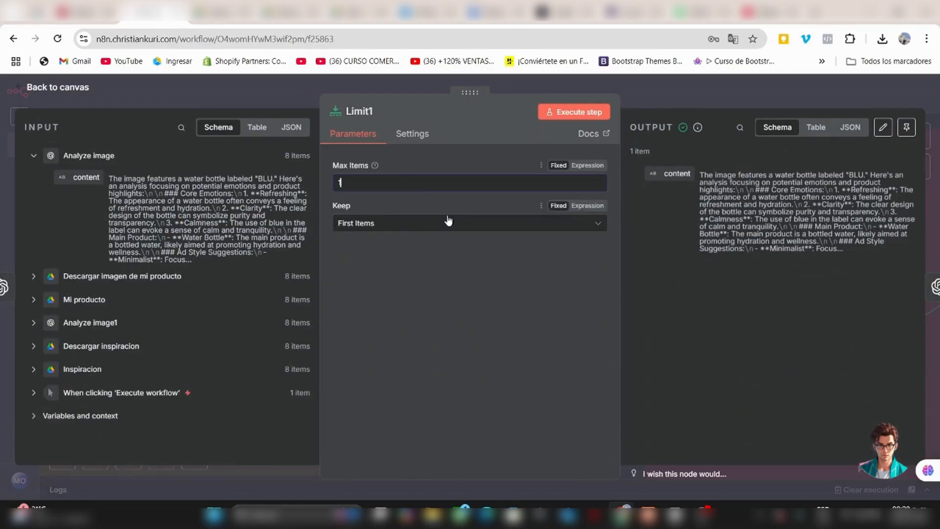
{"action": "left_click", "coordinate": [293, 156]}
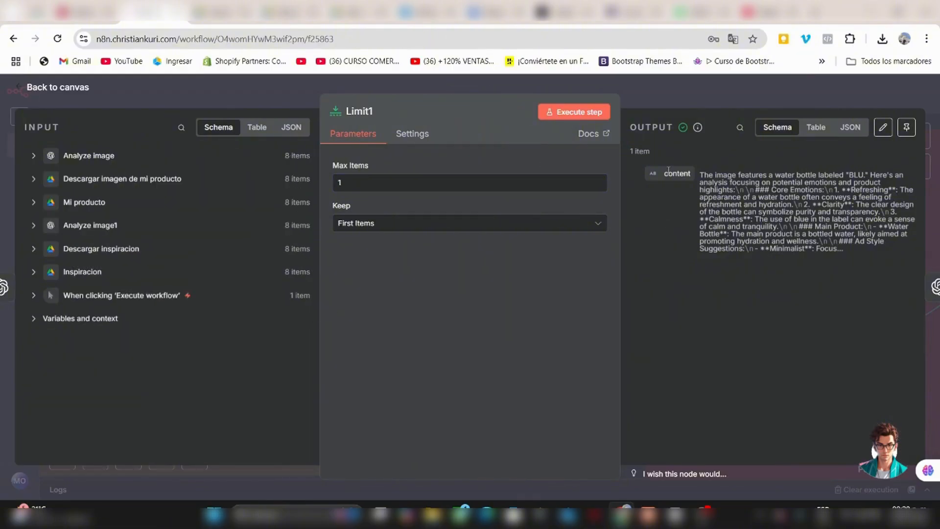
{"action": "left_click", "coordinate": [671, 94]}
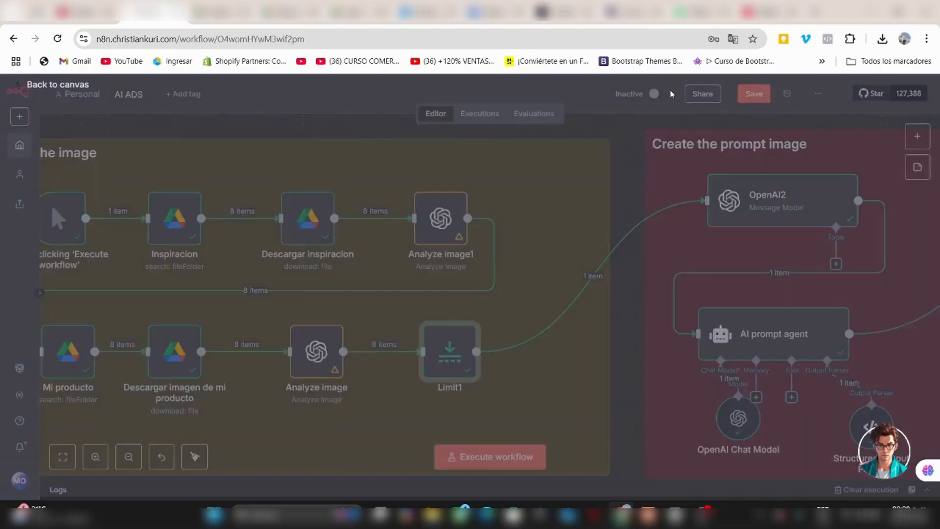
Open the OpenAI2 node in the Create the prompt image section and read its full system prompt in the expanded editor.
{"action": "scroll", "coordinate": [536, 311], "scroll_direction": "down", "scroll_amount": 2}
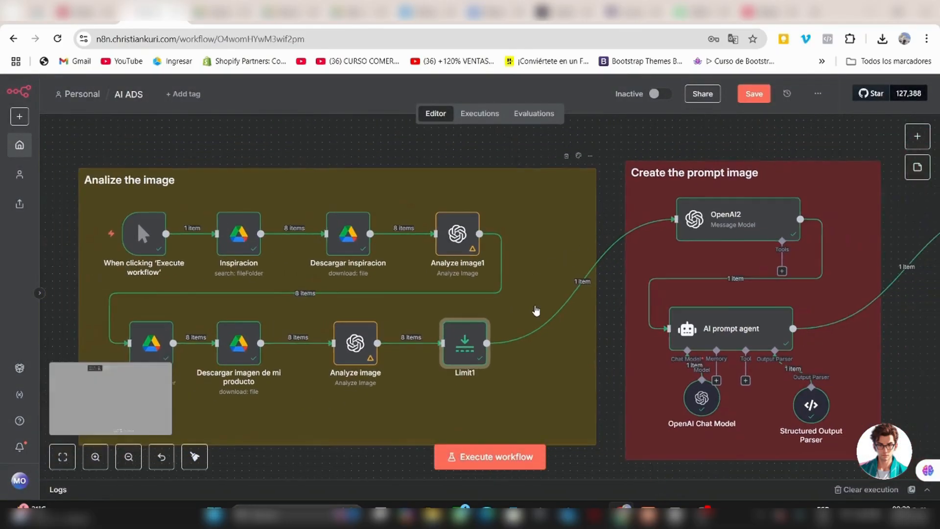
{"action": "scroll", "coordinate": [536, 311], "scroll_direction": "right", "scroll_amount": 4}
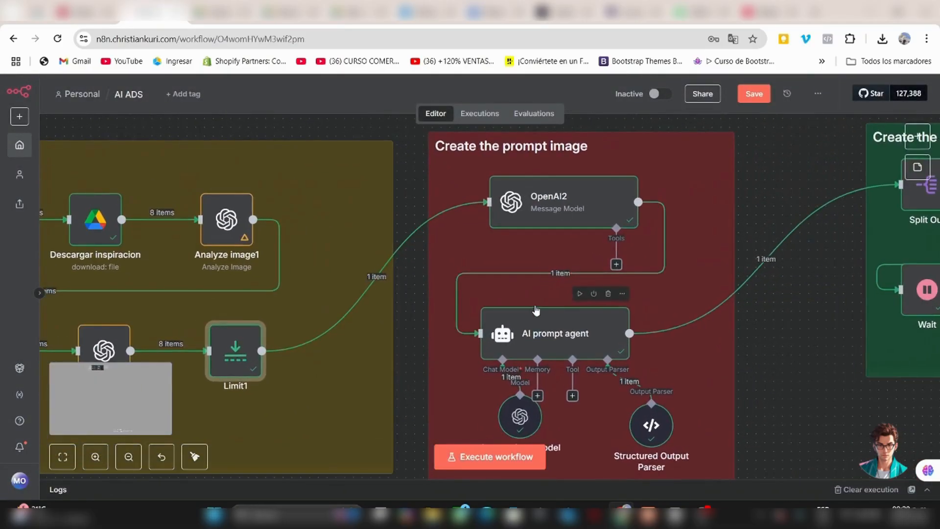
{"action": "double_click", "coordinate": [547, 197]}
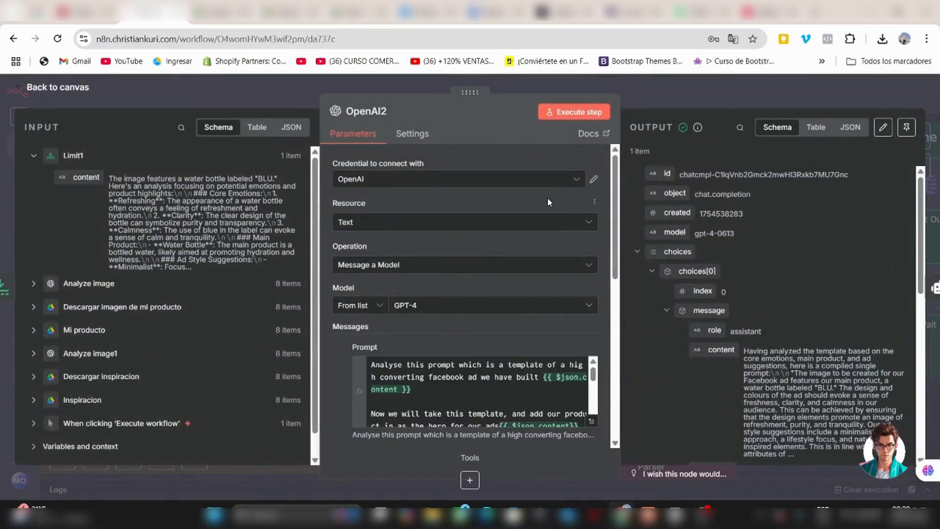
{"action": "scroll", "coordinate": [553, 237], "scroll_direction": "down", "scroll_amount": 2}
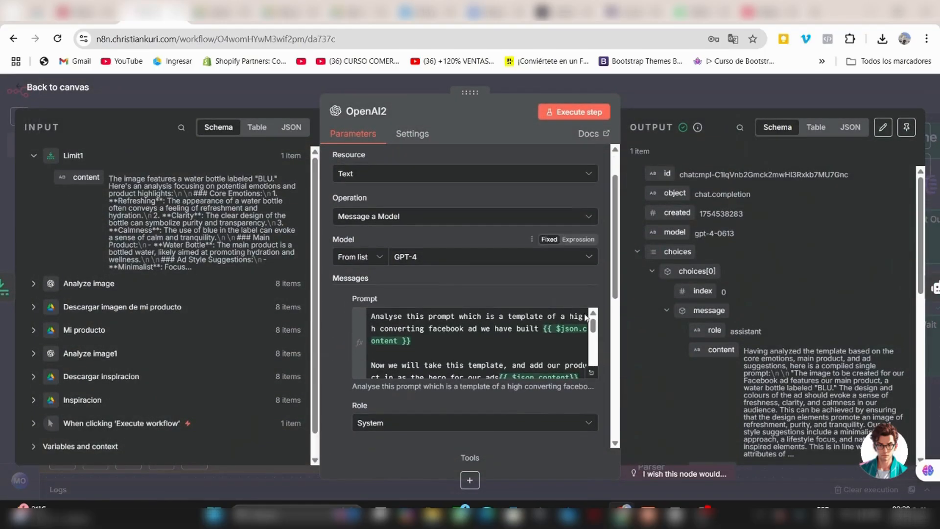
{"action": "left_click", "coordinate": [591, 373]}
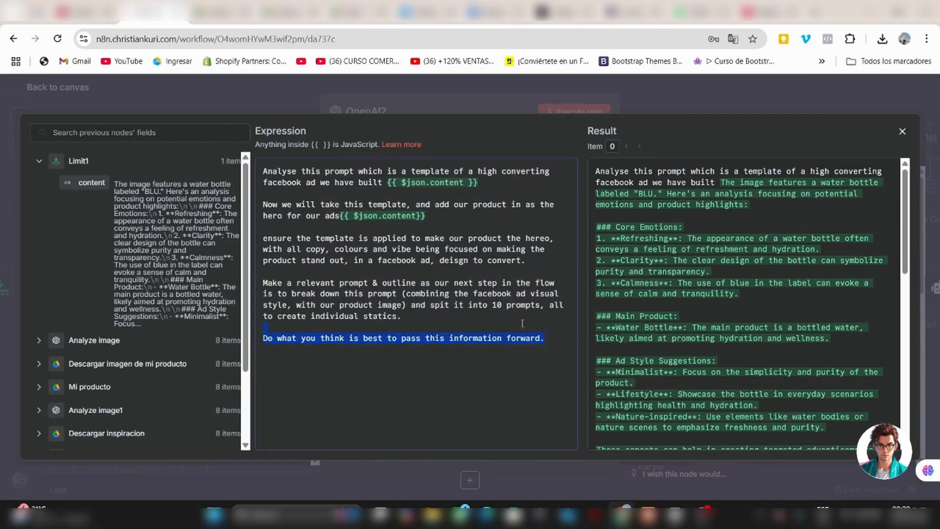
{"action": "left_click_drag", "start_coordinate": [522, 323], "coordinate": [258, 152]}
{"action": "left_click", "coordinate": [424, 223]}
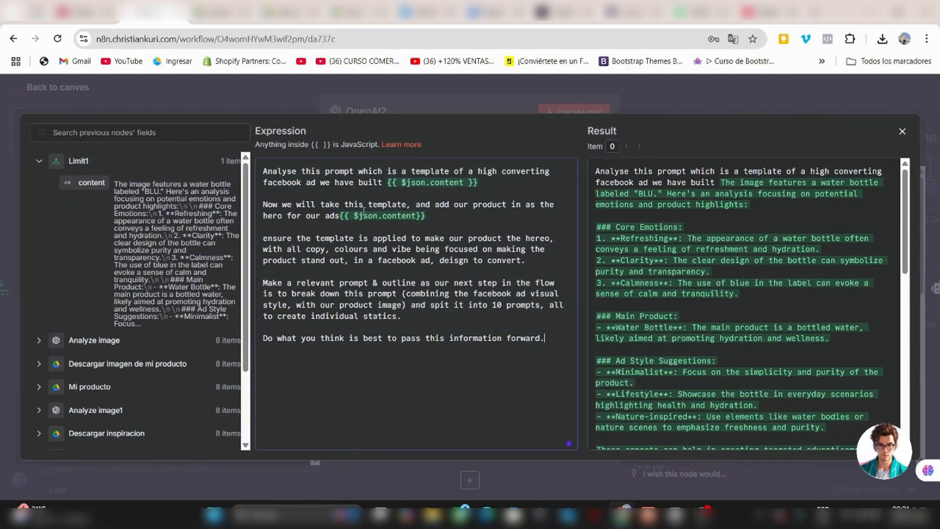
{"action": "left_click", "coordinate": [39, 162]}
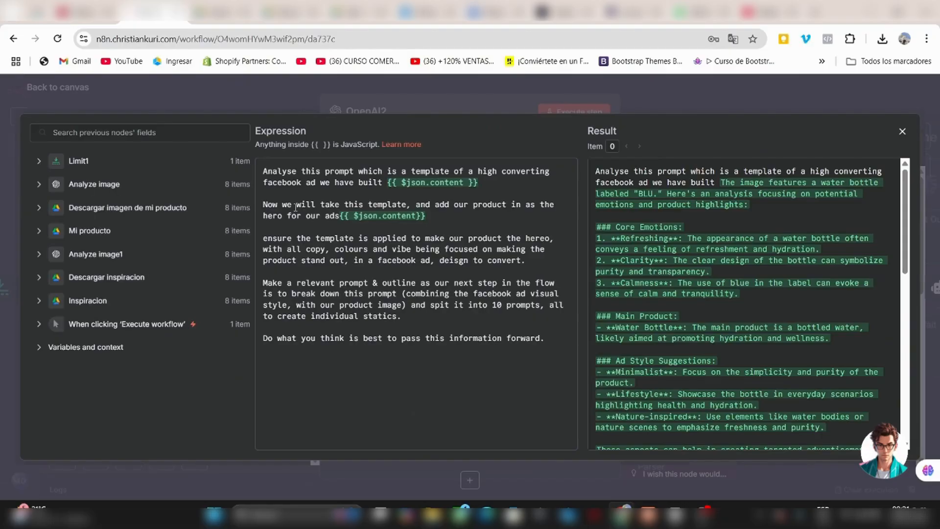
{"action": "left_click", "coordinate": [396, 105]}
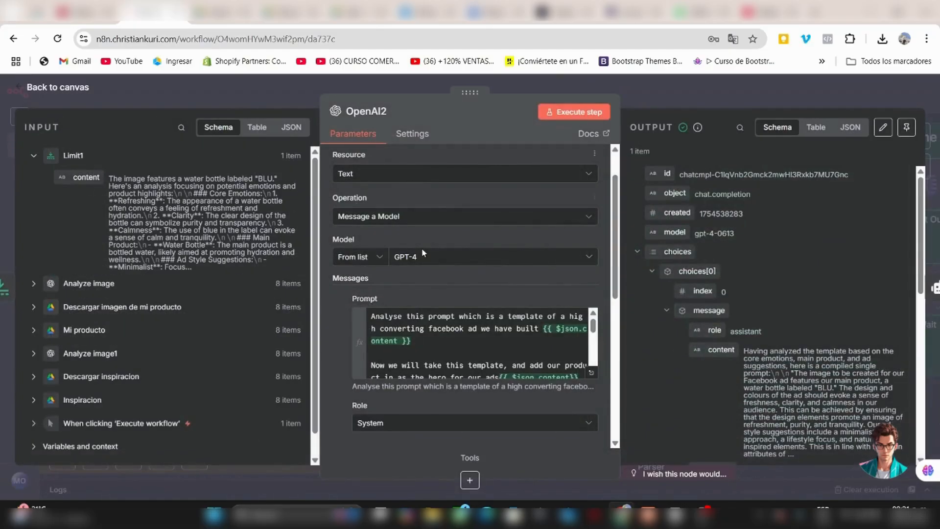
Review the available credentials, resources and models of the OpenAI2 node without changing the selections.
{"action": "left_click", "coordinate": [405, 180]}
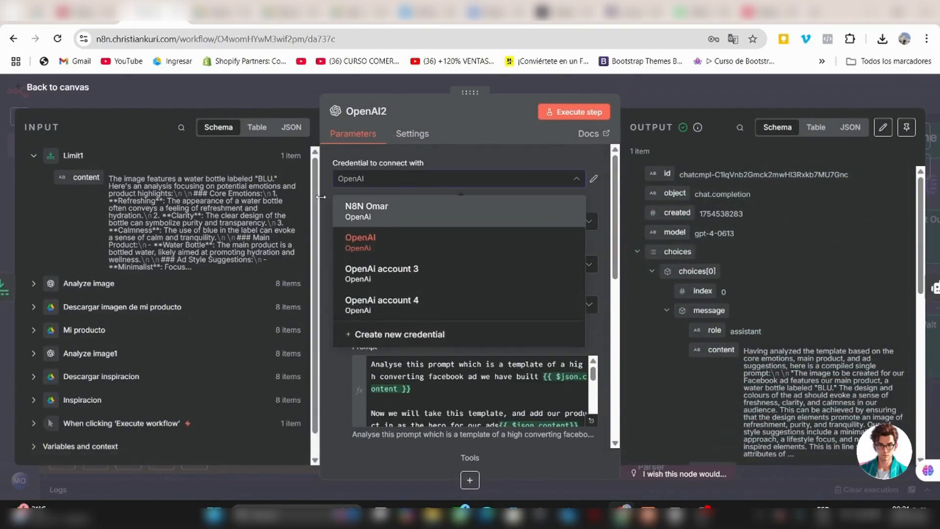
{"action": "left_click", "coordinate": [324, 194]}
{"action": "left_click", "coordinate": [378, 221]}
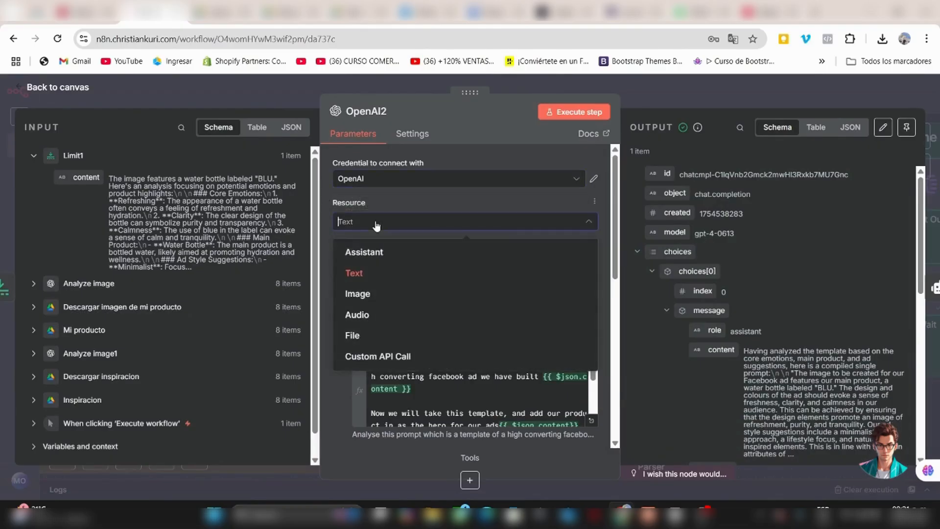
{"action": "left_click", "coordinate": [390, 267]}
{"action": "left_click", "coordinate": [429, 306]}
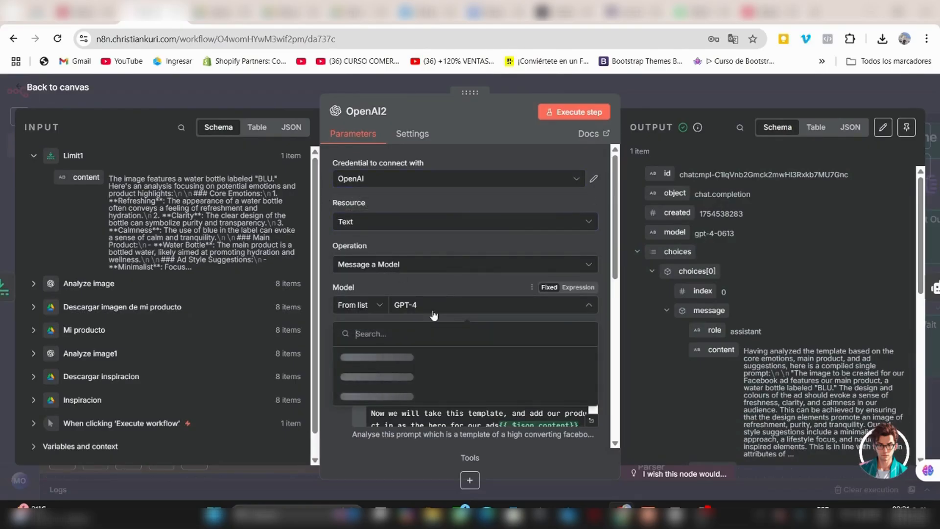
{"action": "scroll", "coordinate": [425, 396], "scroll_direction": "down", "scroll_amount": 5}
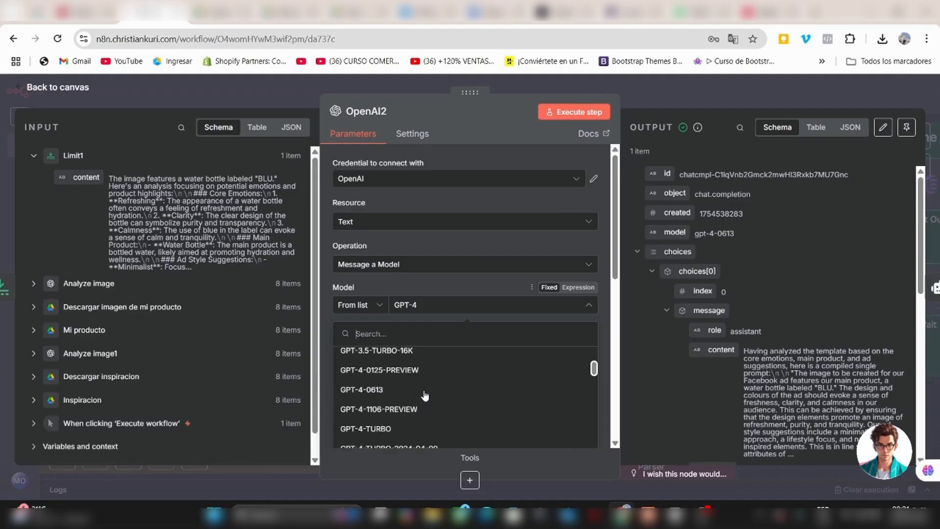
{"action": "left_click", "coordinate": [332, 288]}
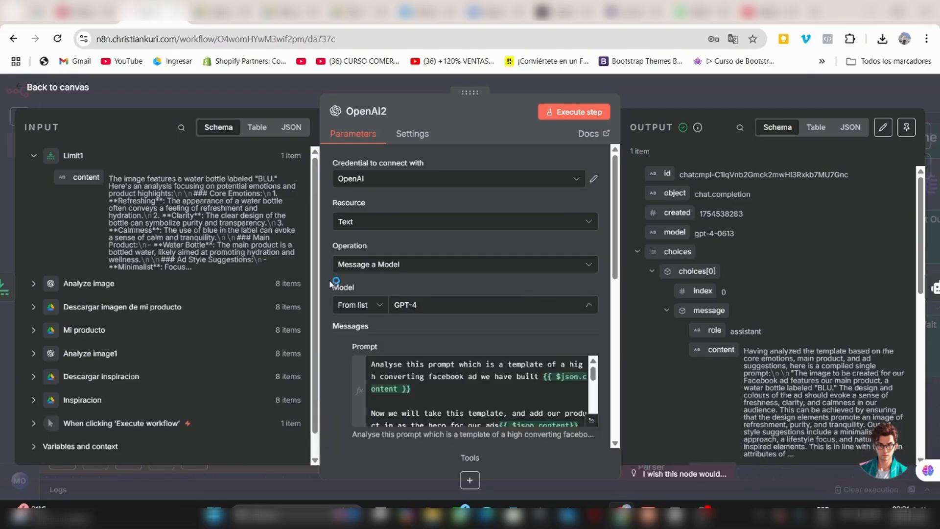
Review the OpenAI2 node's message prompts and roles, viewing the system prompt once more in the expanded editor.
{"action": "scroll", "coordinate": [474, 348], "scroll_direction": "down", "scroll_amount": 2}
{"action": "scroll", "coordinate": [474, 348], "scroll_direction": "down", "scroll_amount": 1}
{"action": "scroll", "coordinate": [579, 392], "scroll_direction": "down", "scroll_amount": 2}
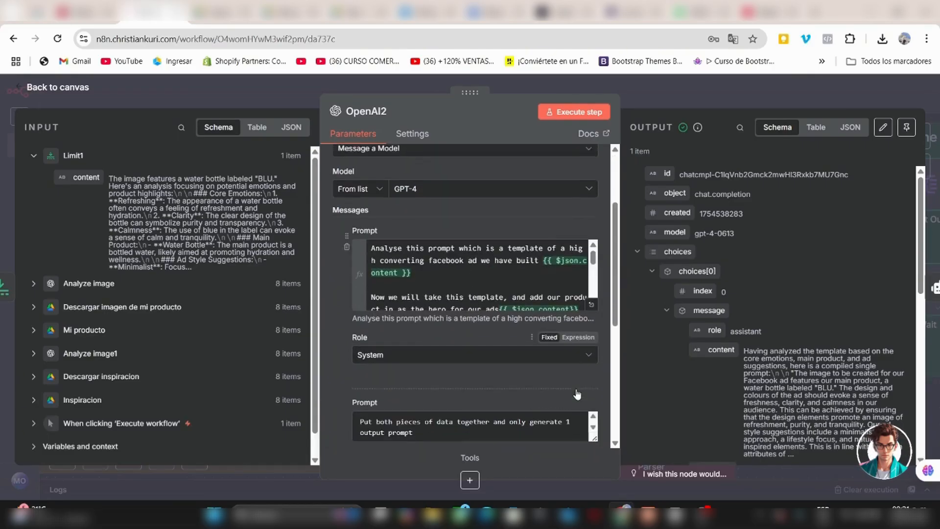
{"action": "left_click", "coordinate": [592, 296]}
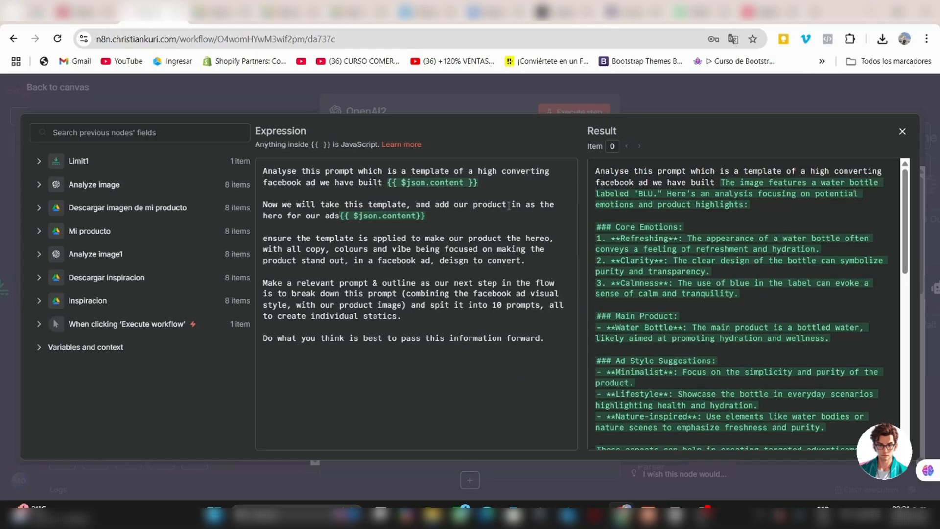
{"action": "left_click", "coordinate": [657, 93]}
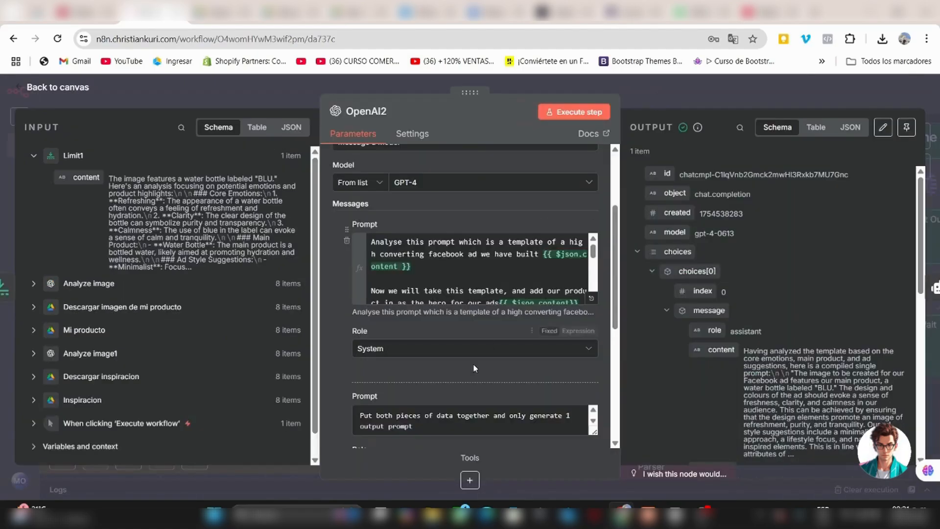
{"action": "scroll", "coordinate": [473, 363], "scroll_direction": "down", "scroll_amount": 3}
{"action": "scroll", "coordinate": [473, 363], "scroll_direction": "down", "scroll_amount": 3}
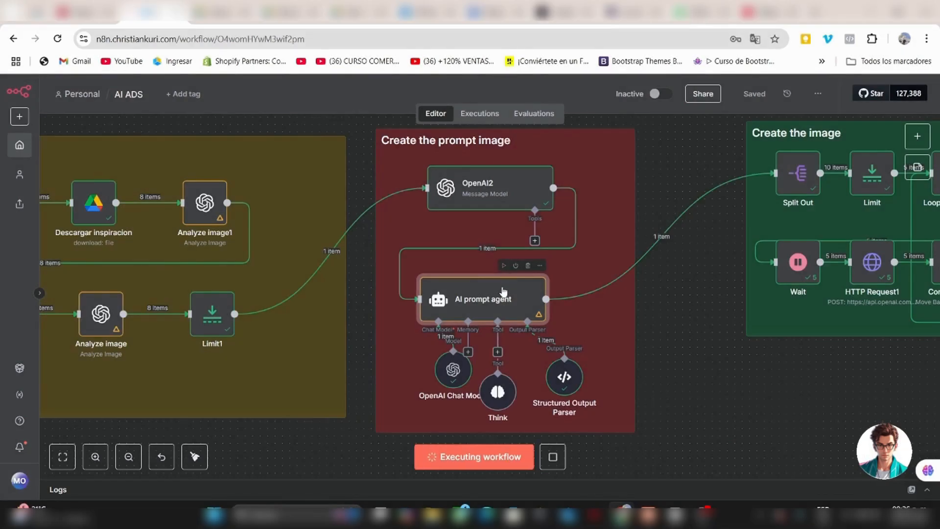
Open the AI prompt agent node and read its full user message prompt in the expanded expression editor.
{"action": "double_click", "coordinate": [488, 294]}
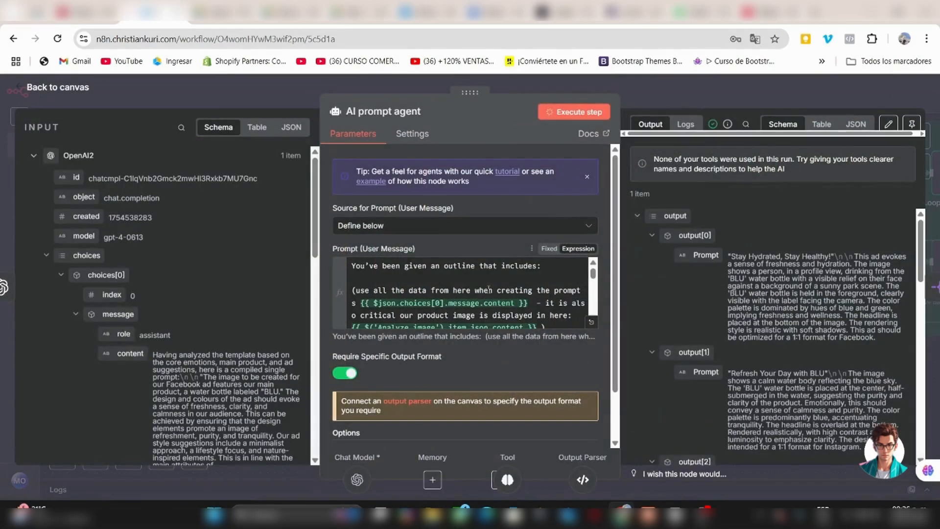
{"action": "left_click", "coordinate": [591, 322]}
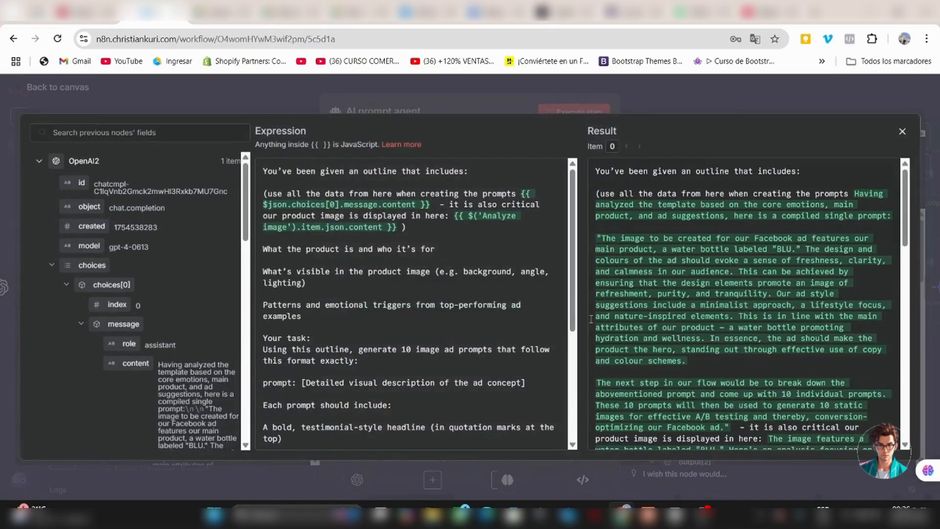
{"action": "scroll", "coordinate": [494, 199], "scroll_direction": "down", "scroll_amount": 6}
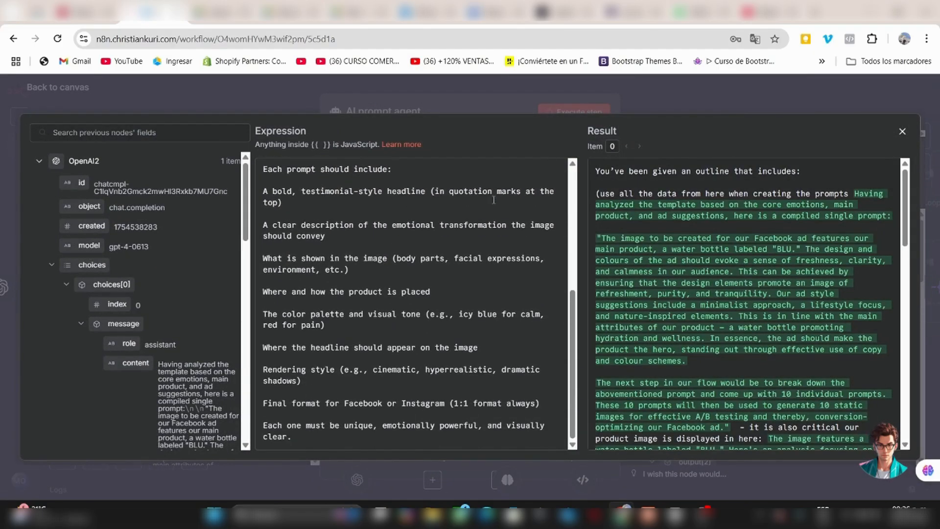
{"action": "scroll", "coordinate": [494, 199], "scroll_direction": "up", "scroll_amount": 6}
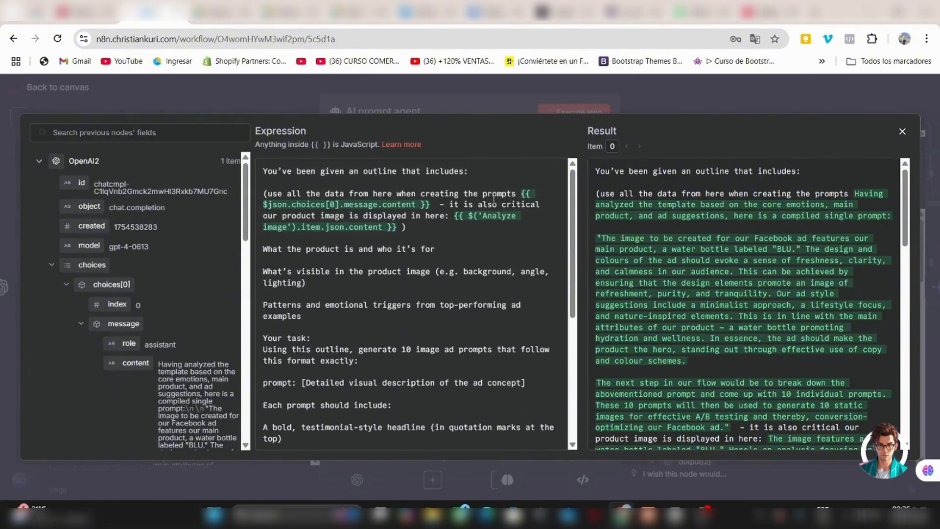
{"action": "scroll", "coordinate": [493, 199], "scroll_direction": "down", "scroll_amount": 2}
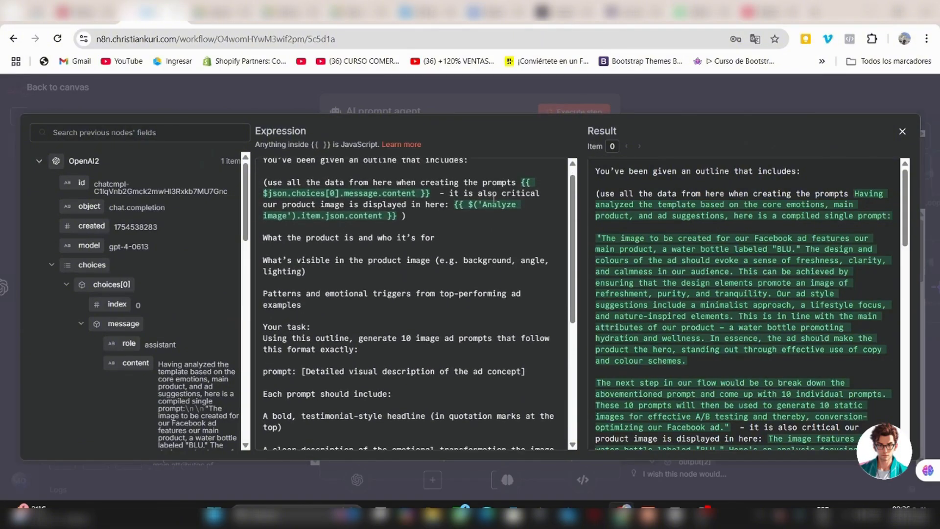
{"action": "scroll", "coordinate": [640, 223], "scroll_direction": "down", "scroll_amount": 1}
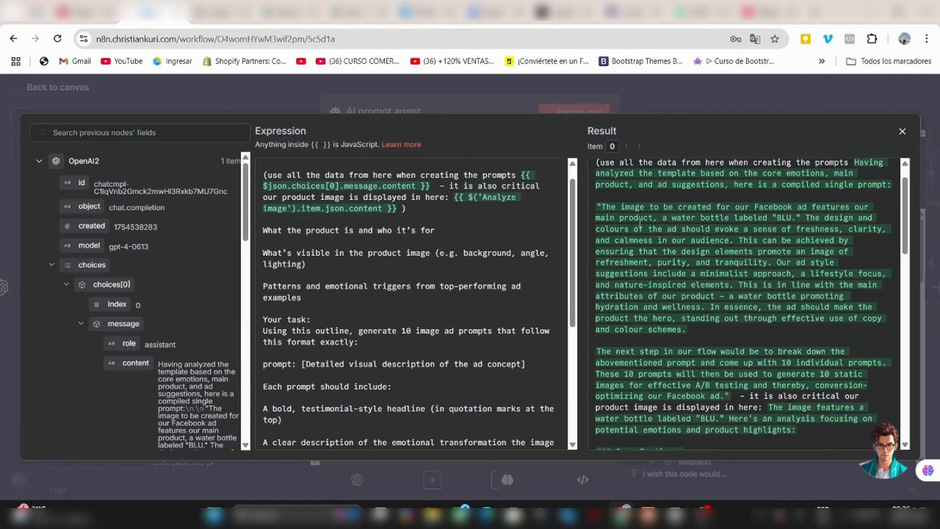
{"action": "left_click", "coordinate": [510, 107]}
Look through all the generated ad prompts in the AI prompt agent's output and return to the canvas.
{"action": "scroll", "coordinate": [723, 283], "scroll_direction": "down", "scroll_amount": 5}
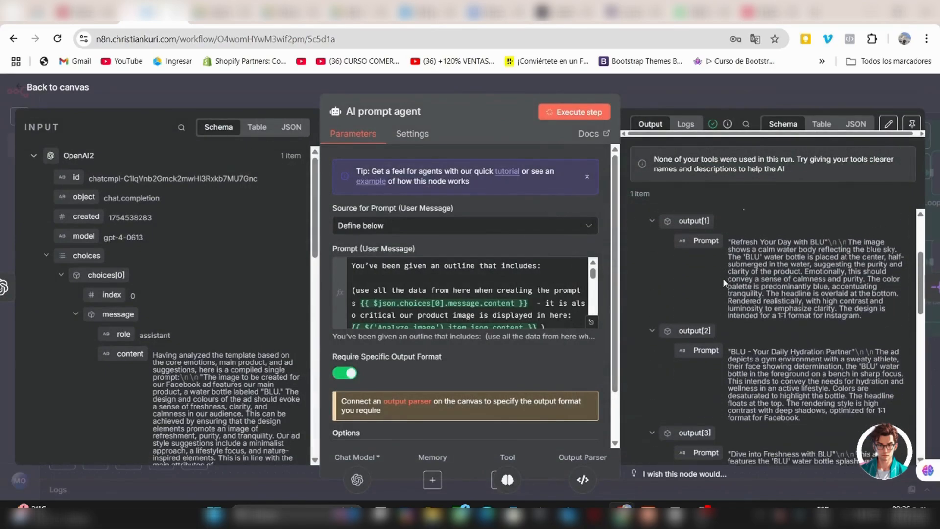
{"action": "scroll", "coordinate": [723, 277], "scroll_direction": "down", "scroll_amount": 8}
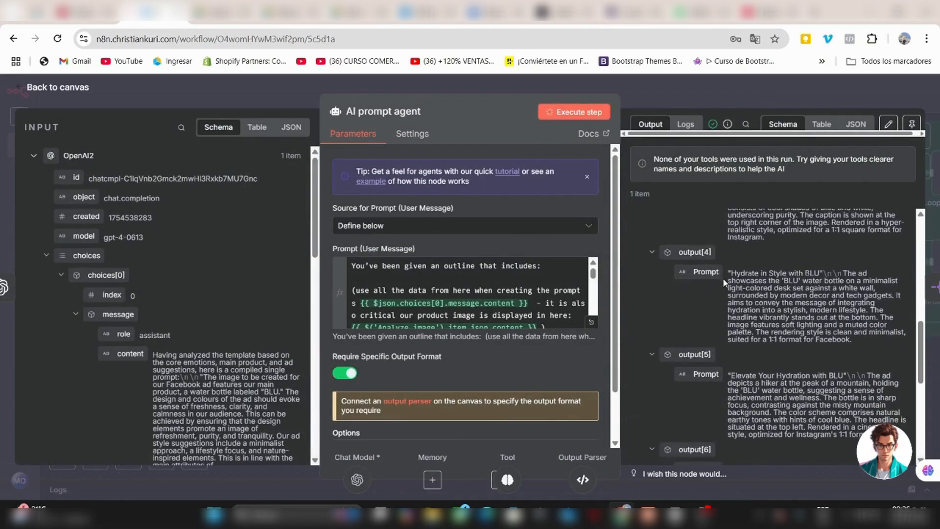
{"action": "scroll", "coordinate": [722, 277], "scroll_direction": "down", "scroll_amount": 4}
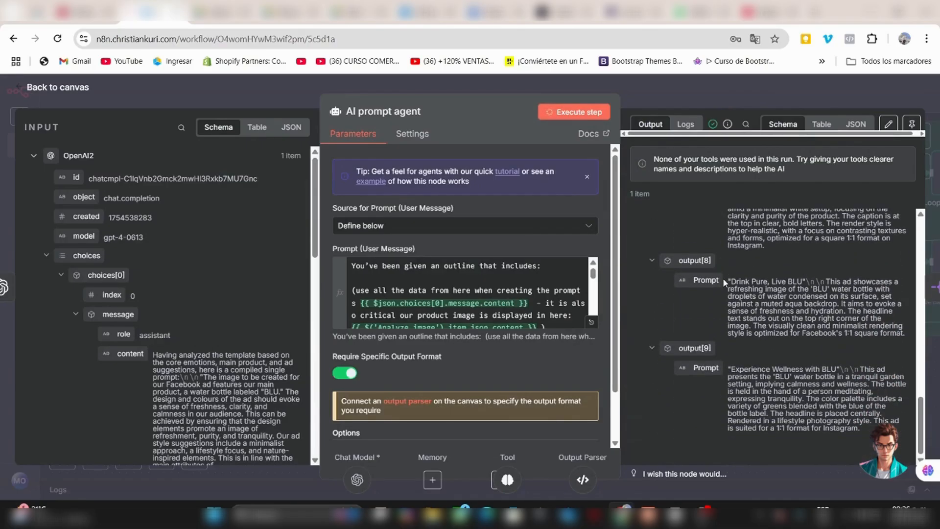
{"action": "left_click", "coordinate": [642, 97]}
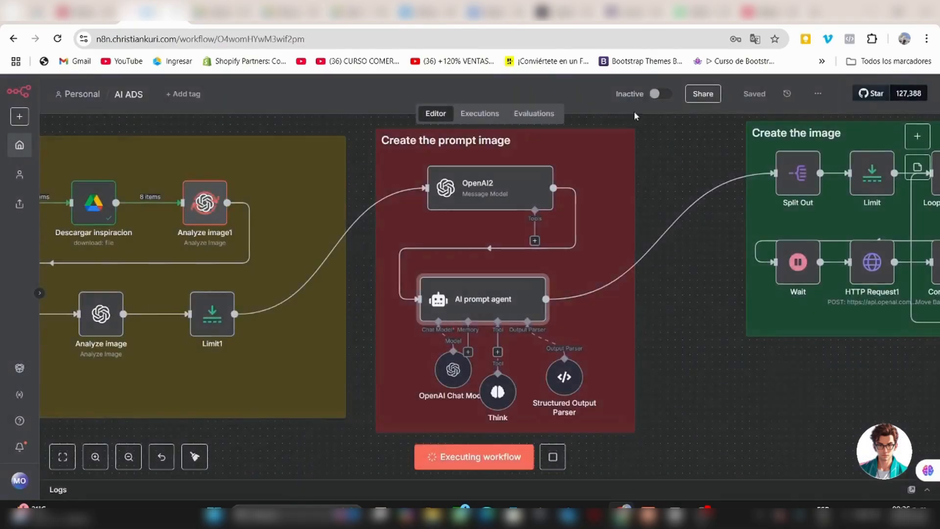
Review the OpenAI Chat Model's available credentials without changing the selection, and view the Think tool's description.
{"action": "double_click", "coordinate": [458, 373]}
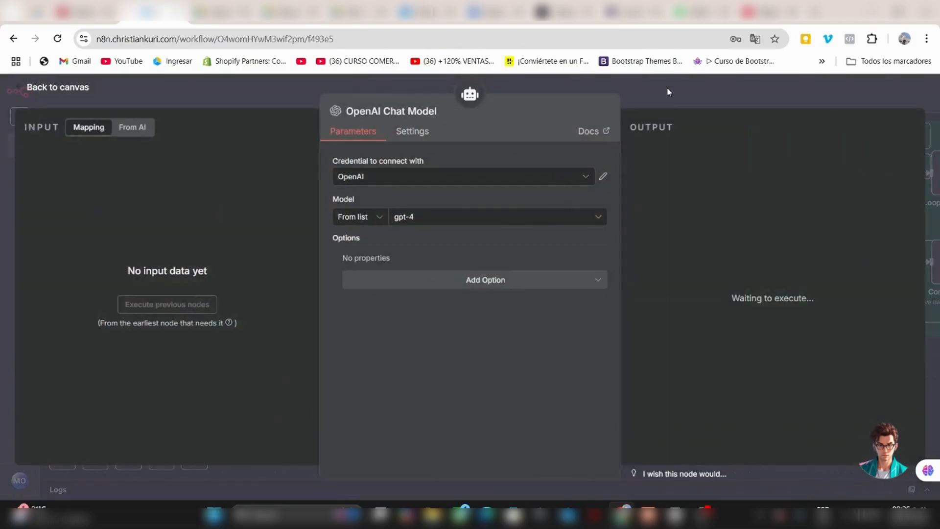
{"action": "left_click", "coordinate": [657, 94]}
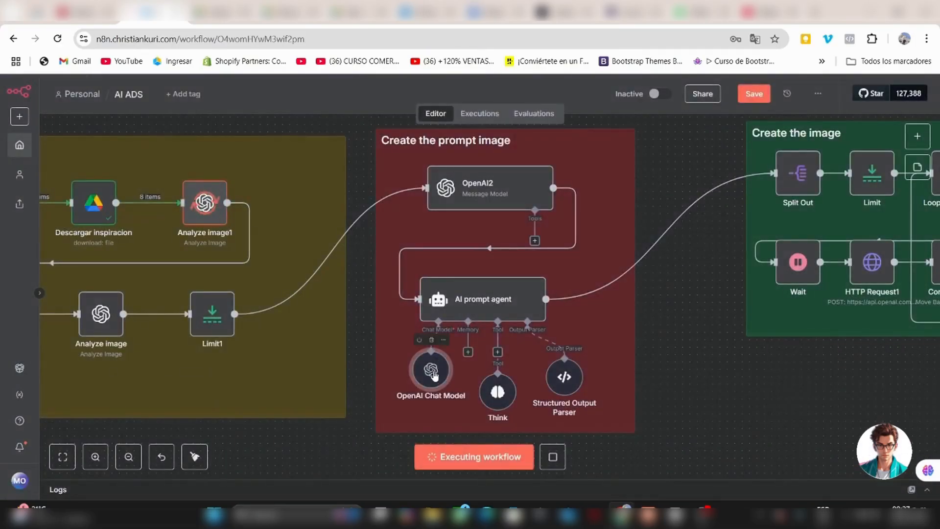
{"action": "double_click", "coordinate": [432, 373]}
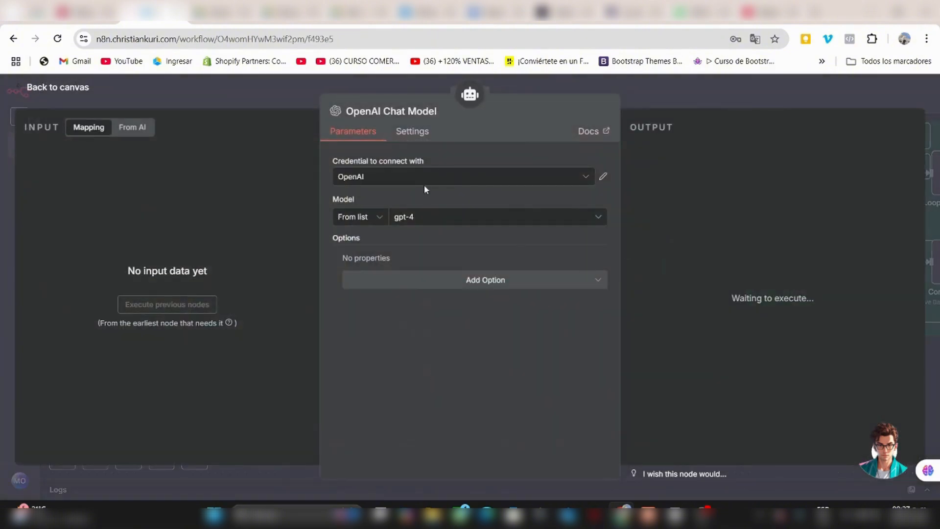
{"action": "left_click", "coordinate": [503, 181]}
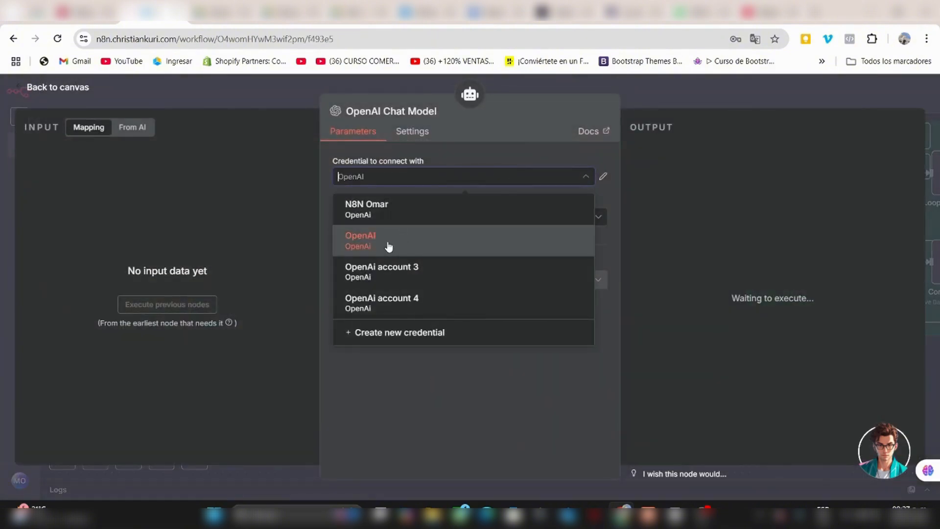
{"action": "left_click", "coordinate": [400, 391]}
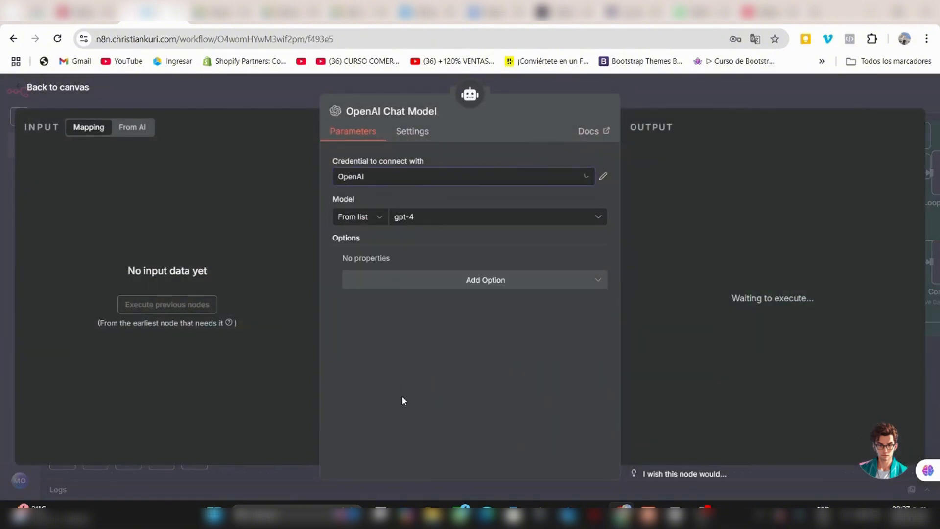
{"action": "left_click", "coordinate": [666, 95]}
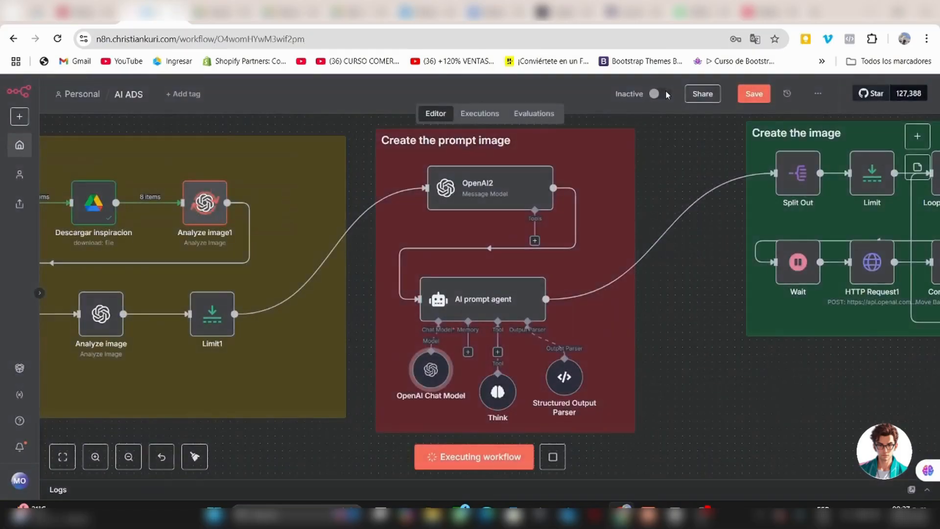
{"action": "double_click", "coordinate": [491, 397]}
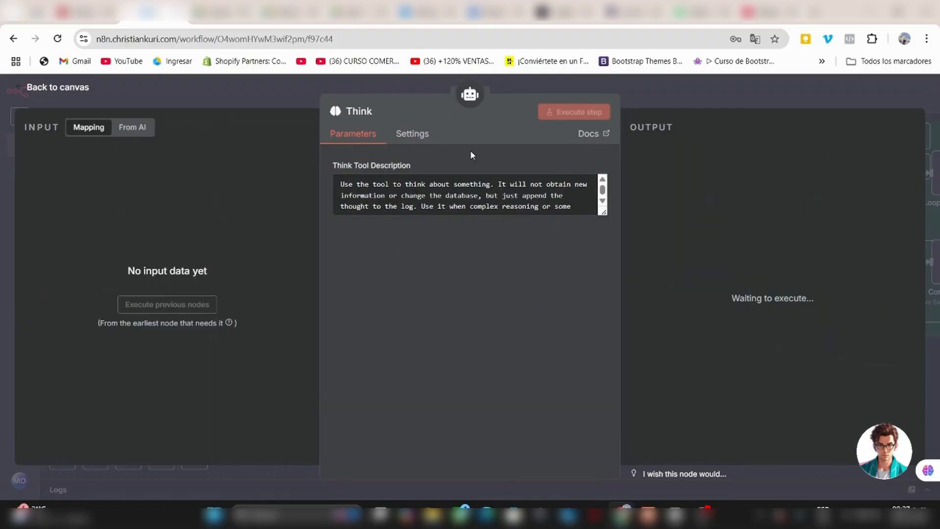
{"action": "left_click", "coordinate": [651, 87]}
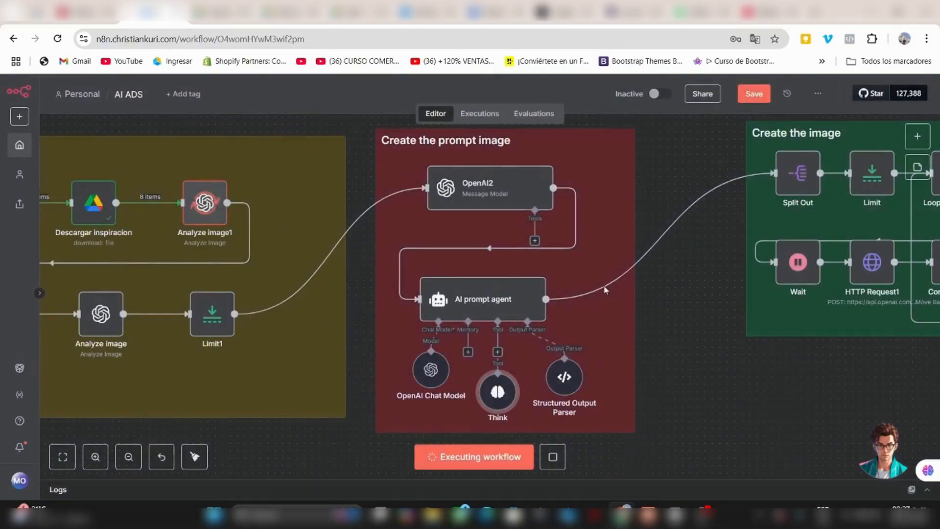
View the Structured Output Parser's JSON example in the expanded editor, return to the canvas and save the workflow.
{"action": "double_click", "coordinate": [566, 385]}
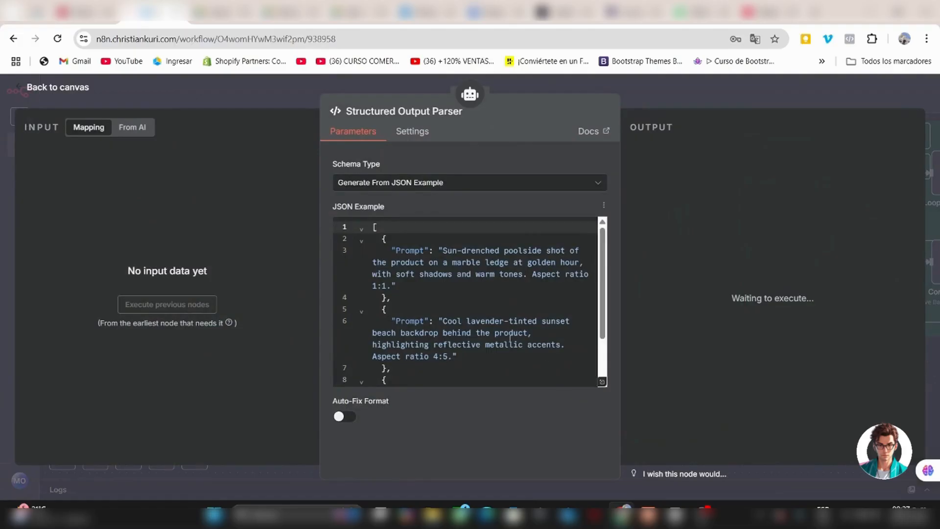
{"action": "left_click", "coordinate": [602, 383]}
{"action": "left_click", "coordinate": [485, 354]}
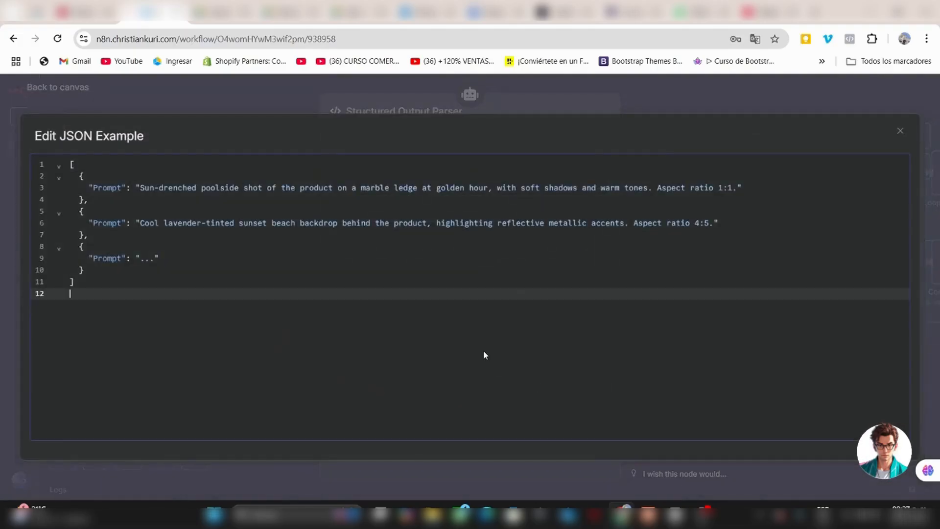
{"action": "left_click", "coordinate": [513, 103]}
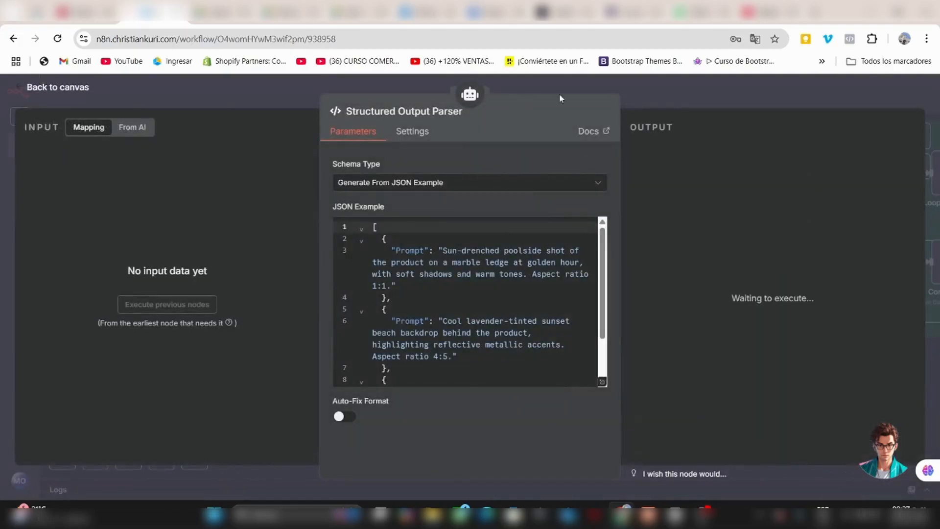
{"action": "left_click", "coordinate": [650, 93]}
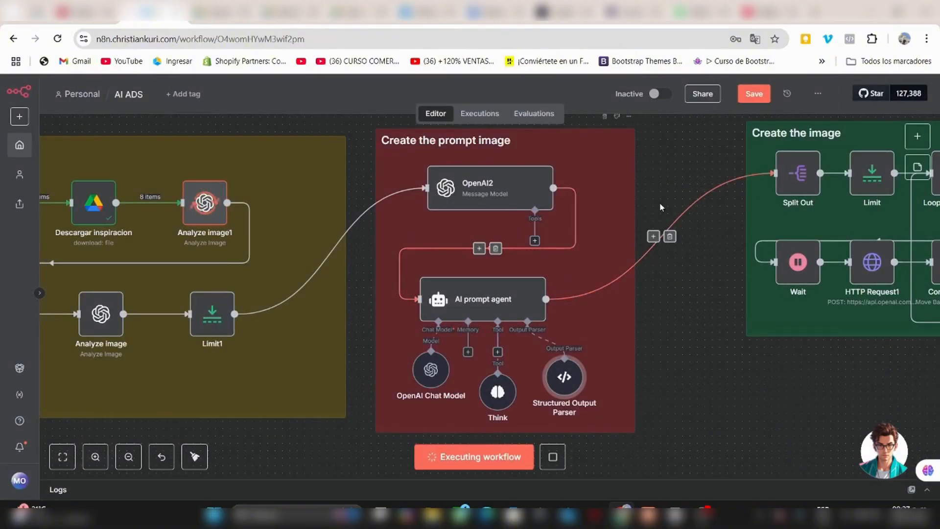
{"action": "left_click", "coordinate": [754, 94]}
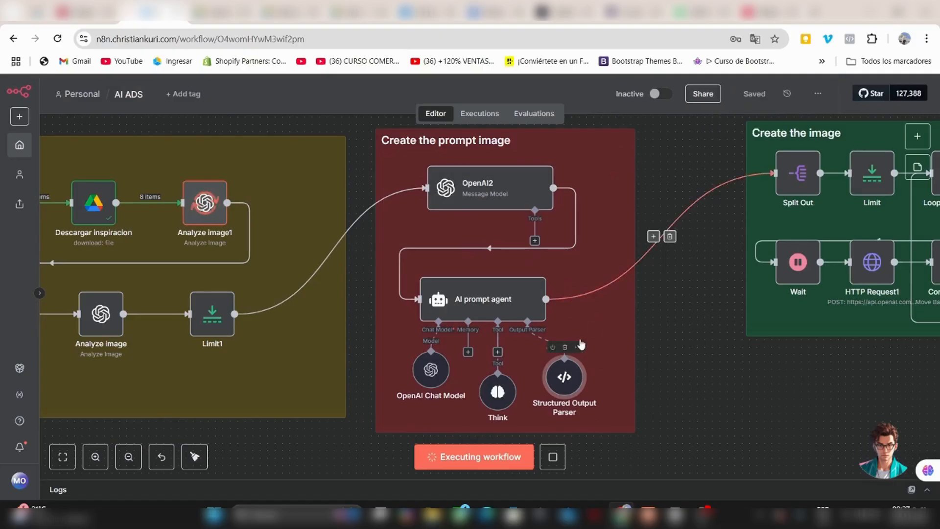
Examine the Split Out node in the Create the image section, comparing its incoming list of prompts with its output.
{"action": "mouse_move", "coordinate": [644, 338]}
{"action": "left_mouse_down"}
{"action": "mouse_move", "coordinate": [643, 318]}
{"action": "mouse_move", "coordinate": [653, 359]}
{"action": "mouse_move", "coordinate": [658, 347]}
{"action": "left_mouse_up"}
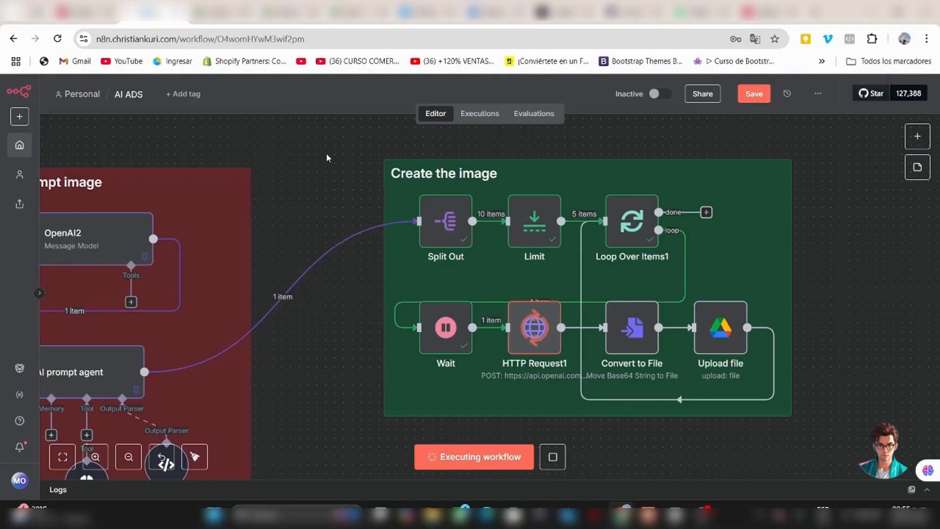
{"action": "double_click", "coordinate": [446, 227]}
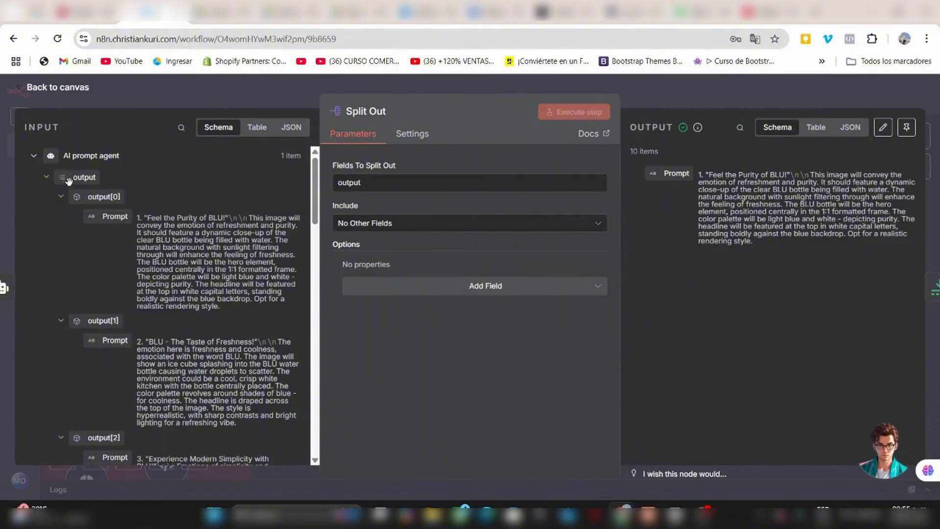
{"action": "scroll", "coordinate": [116, 266], "scroll_direction": "down", "scroll_amount": 10}
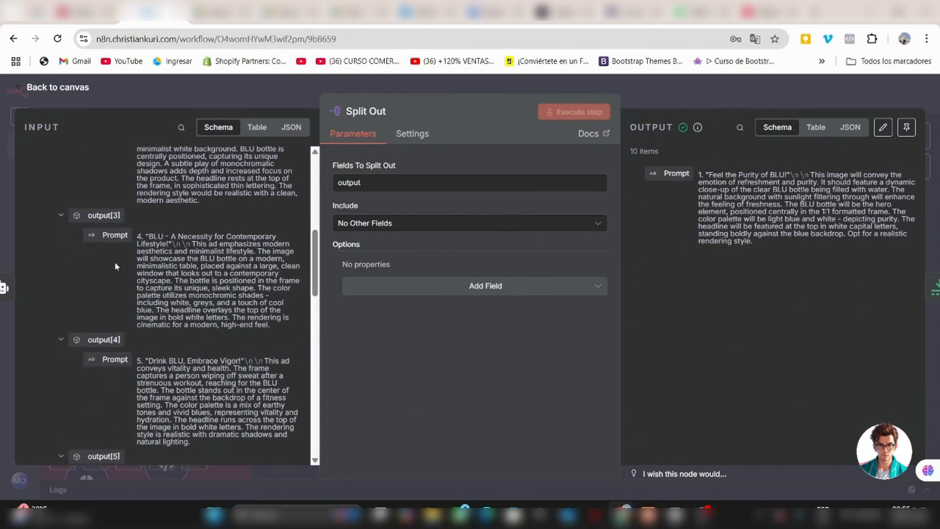
{"action": "scroll", "coordinate": [116, 266], "scroll_direction": "down", "scroll_amount": 12}
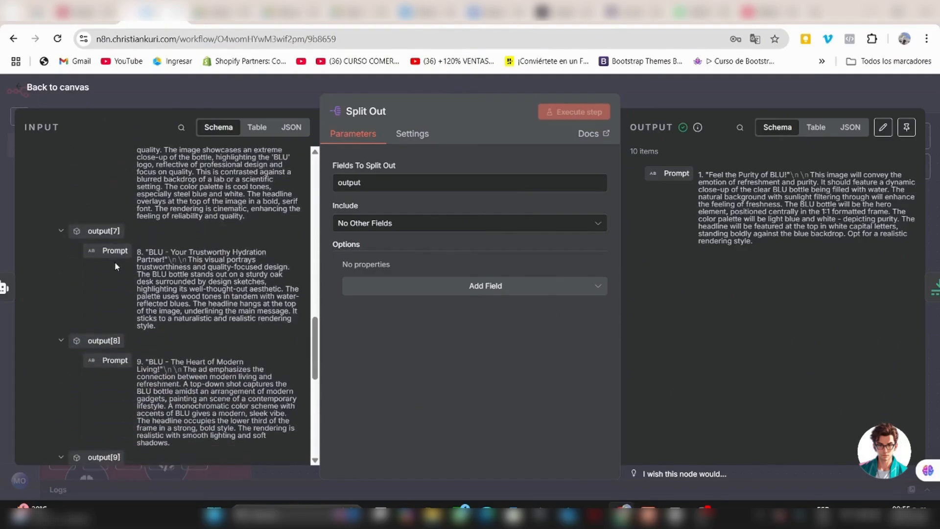
{"action": "scroll", "coordinate": [115, 266], "scroll_direction": "down", "scroll_amount": 3}
{"action": "scroll", "coordinate": [115, 266], "scroll_direction": "up", "scroll_amount": 20}
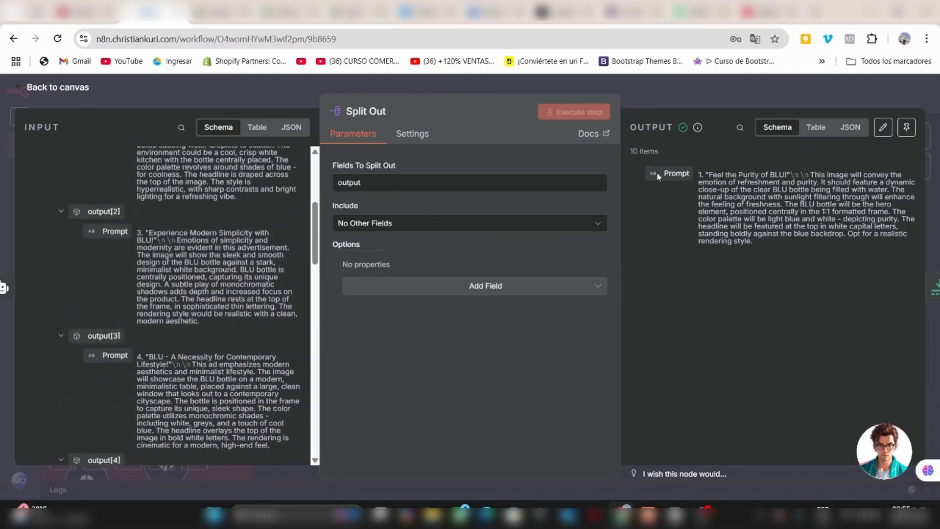
{"action": "left_click", "coordinate": [667, 83]}
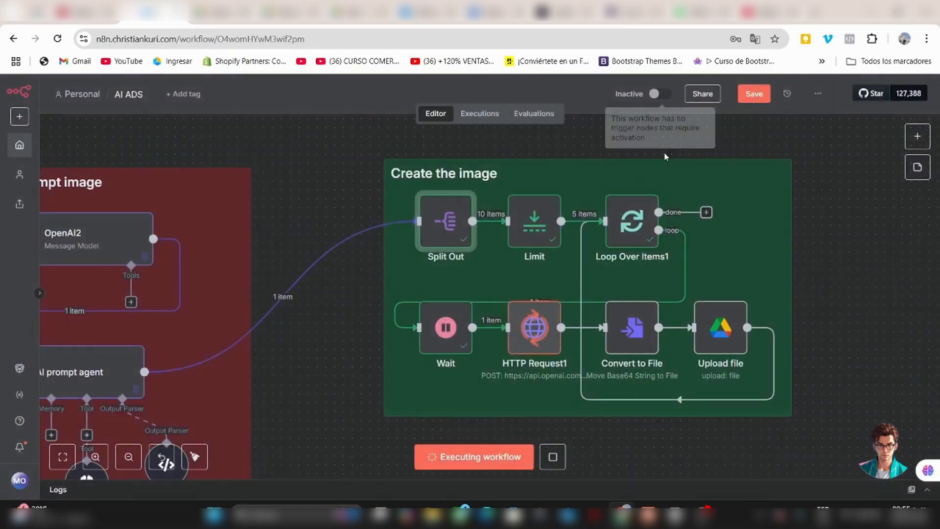
Examine the settings and data of the Limit, Loop Over Items1 and Wait nodes one after another.
{"action": "double_click", "coordinate": [531, 237]}
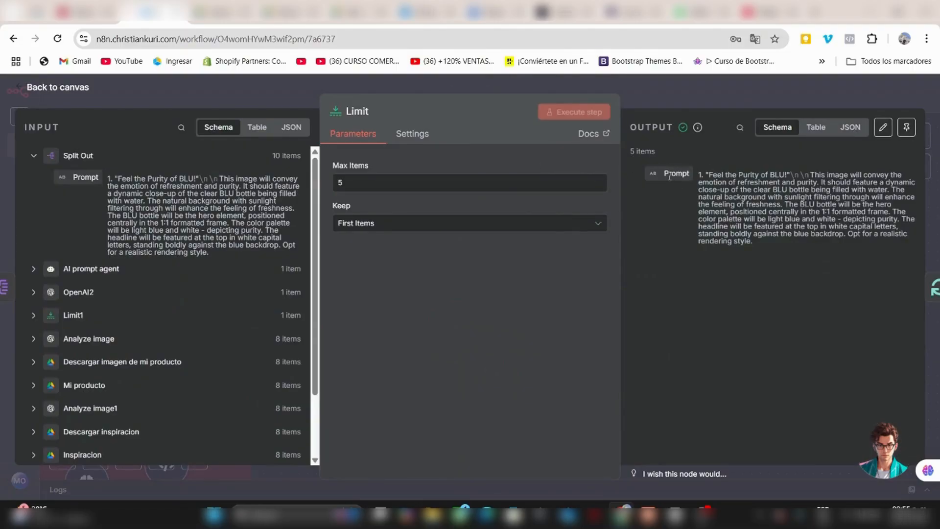
{"action": "left_click", "coordinate": [646, 98]}
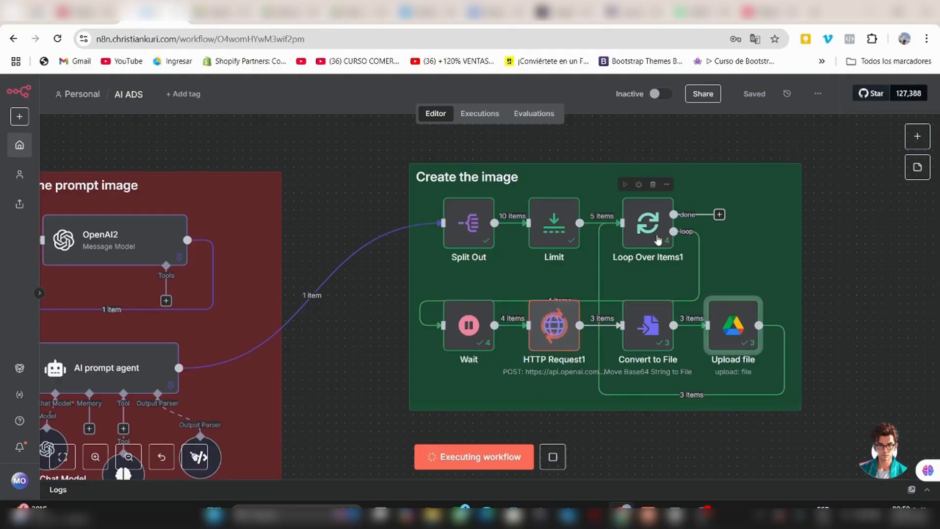
{"action": "double_click", "coordinate": [657, 240]}
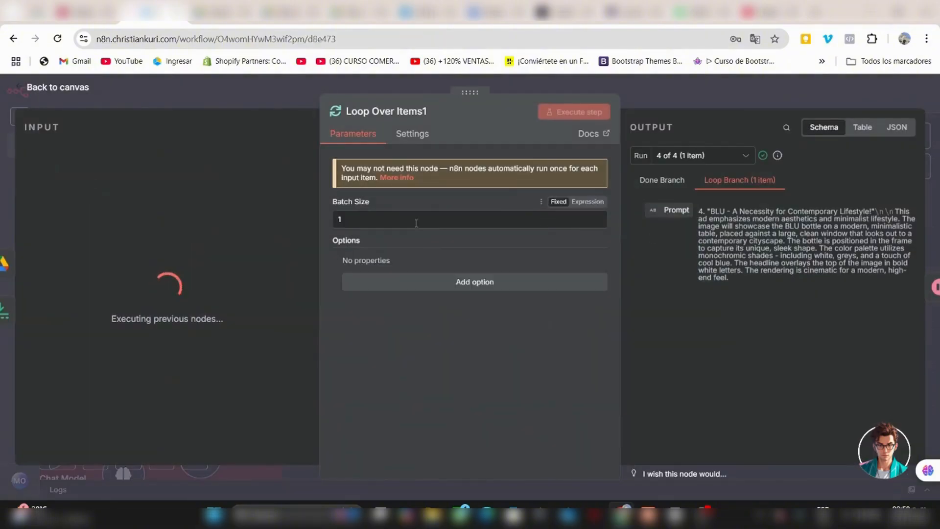
{"action": "left_click", "coordinate": [666, 92]}
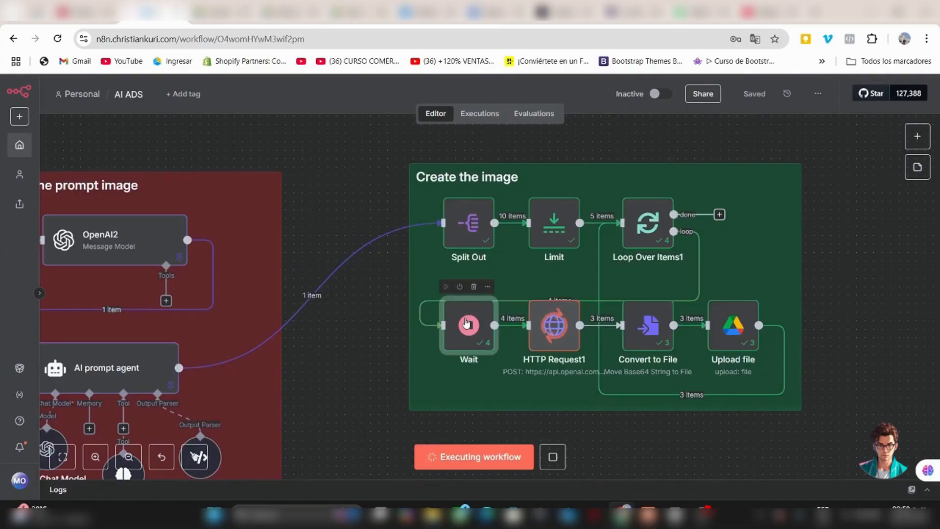
{"action": "double_click", "coordinate": [465, 320]}
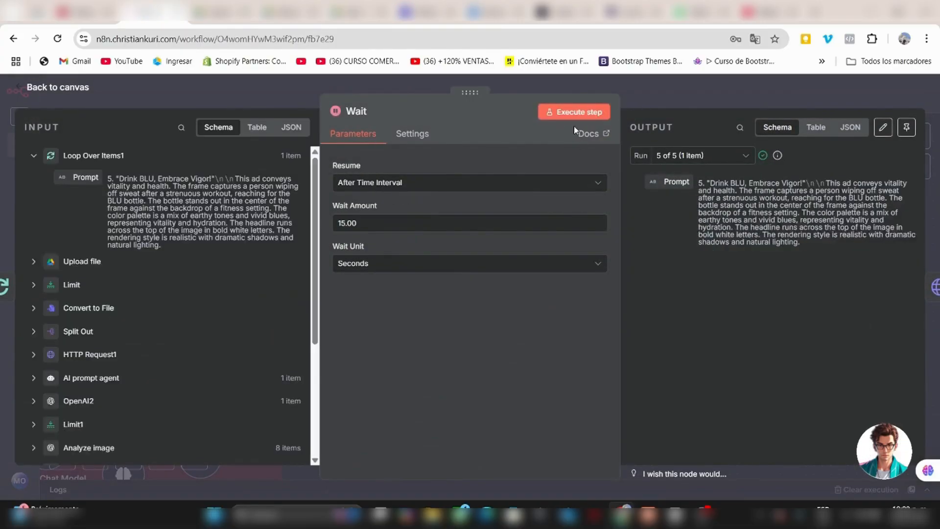
{"action": "left_click", "coordinate": [653, 103]}
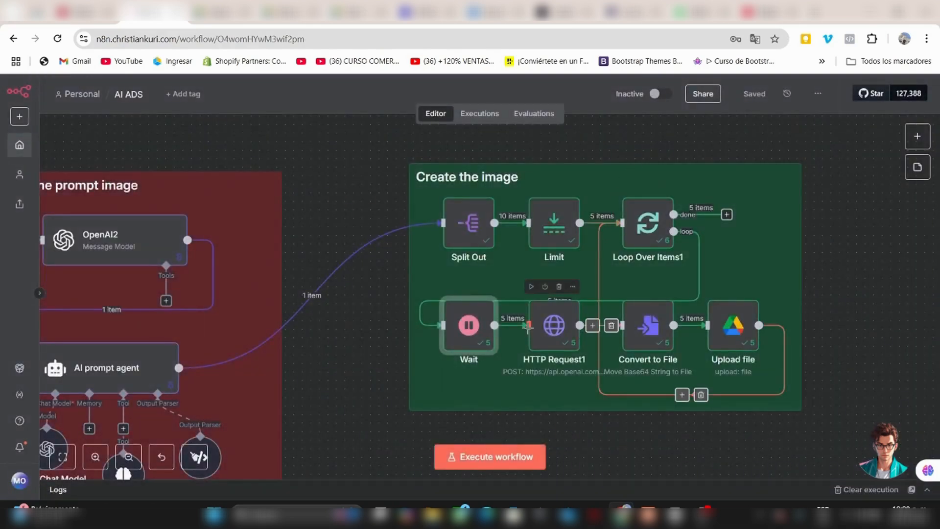
Examine the HTTP Request1 node's image generation request settings and its output data.
{"action": "left_click", "coordinate": [553, 325]}
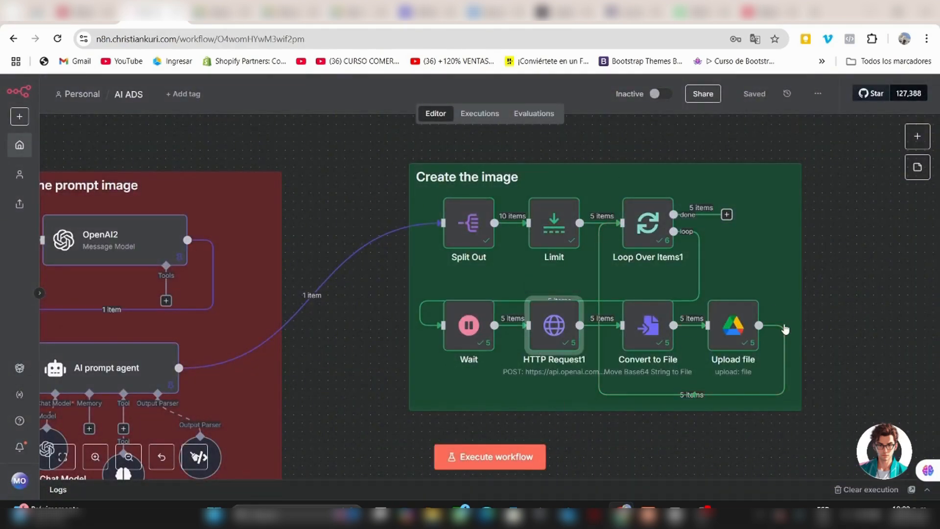
{"action": "double_click", "coordinate": [542, 324]}
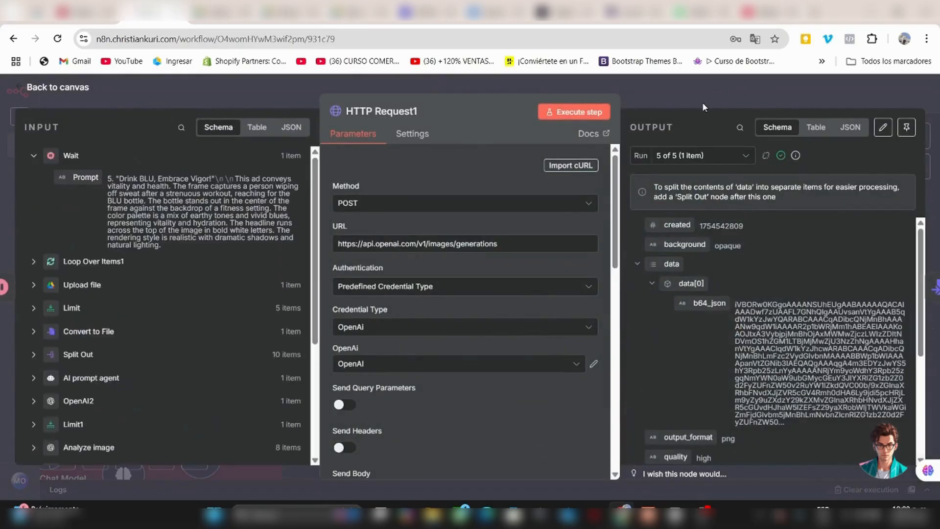
{"action": "key", "text": "Escape"}
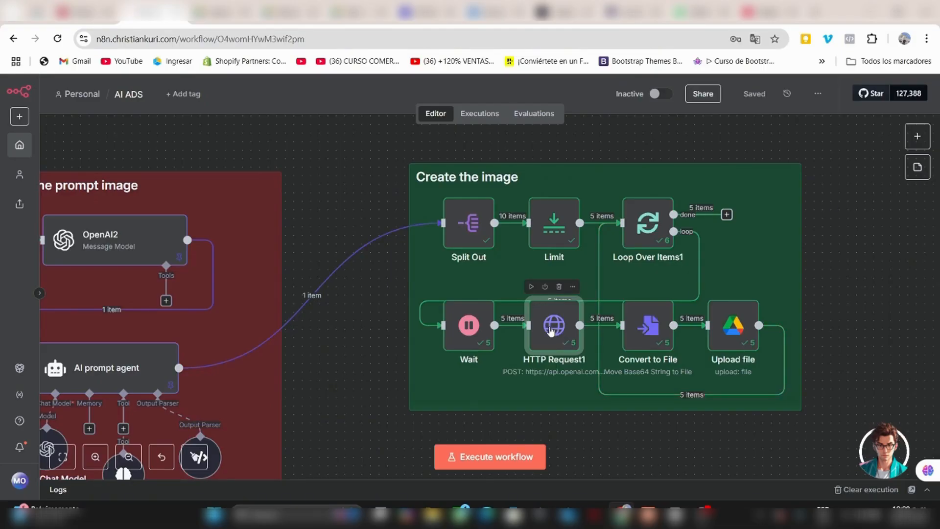
{"action": "double_click", "coordinate": [552, 327]}
{"action": "scroll", "coordinate": [441, 249], "scroll_direction": "down", "scroll_amount": 3}
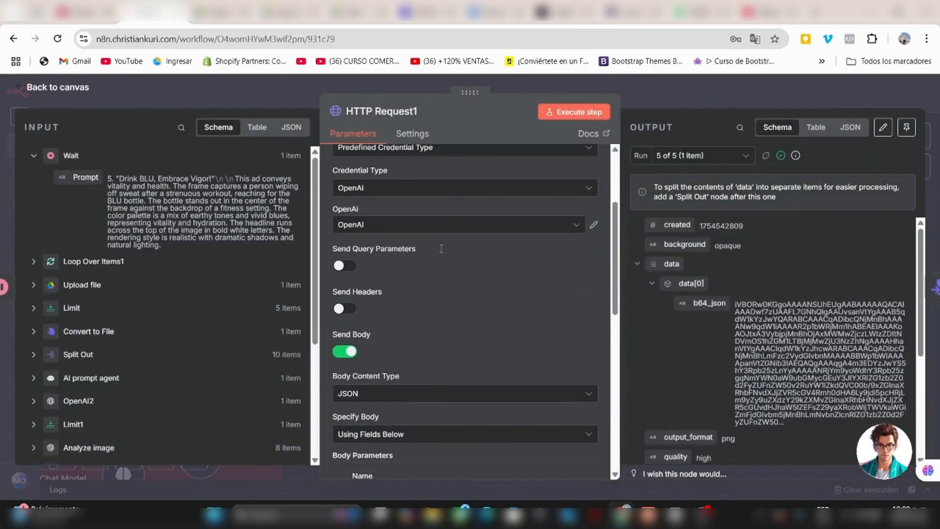
{"action": "scroll", "coordinate": [441, 249], "scroll_direction": "up", "scroll_amount": 3}
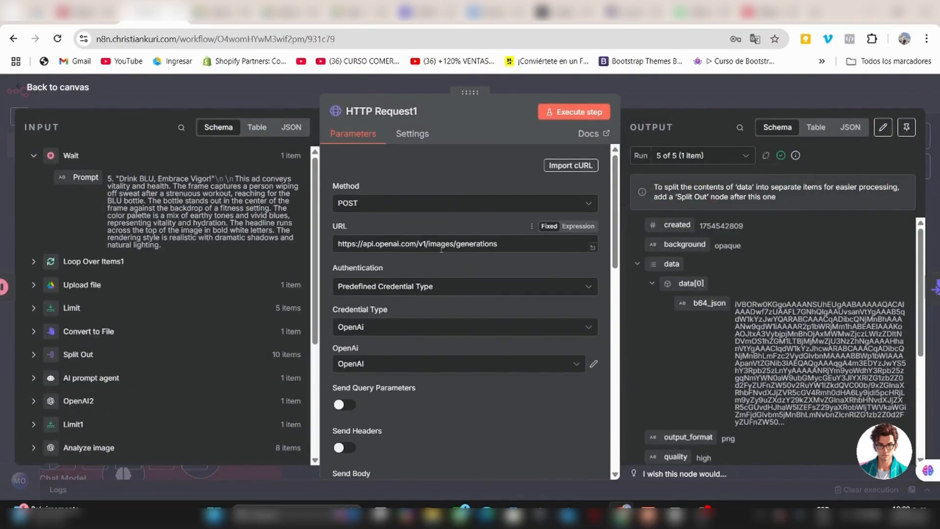
Rename the HTTP Request1 node as "Create image".
{"action": "left_click", "coordinate": [367, 112]}
{"action": "type", "text": "Cre"}
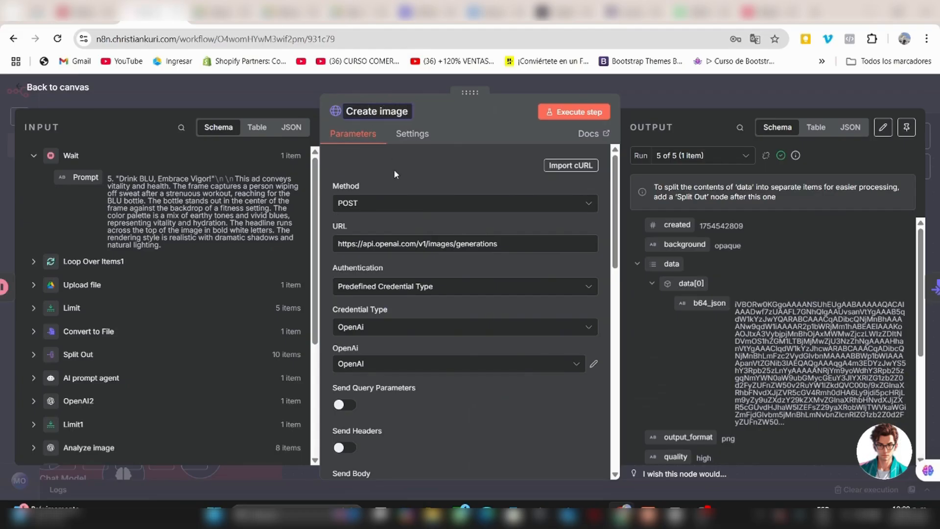
{"action": "type", "text": "ate image"}
{"action": "key", "text": "Return"}
Review the Create image node's request method, URL, authentication, credential type and OpenAI credential without changing the selections.
{"action": "left_click", "coordinate": [381, 204]}
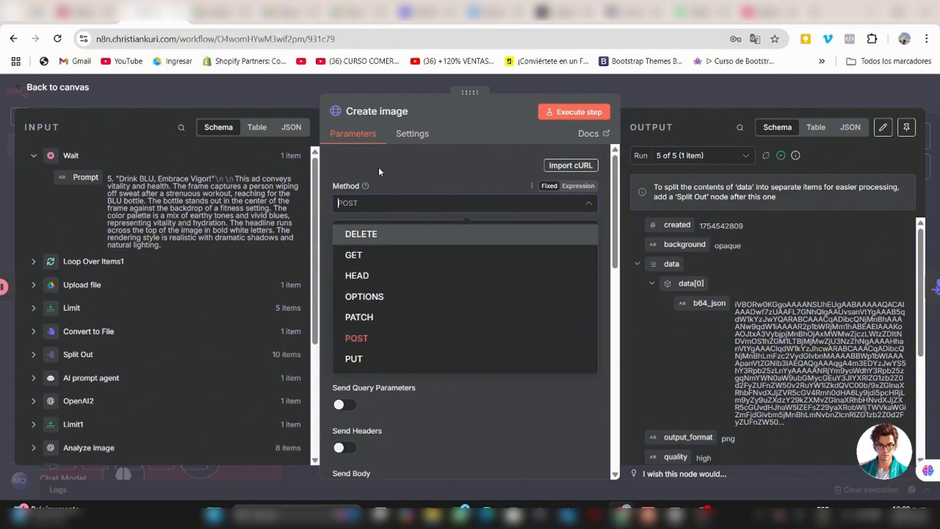
{"action": "left_click", "coordinate": [384, 210]}
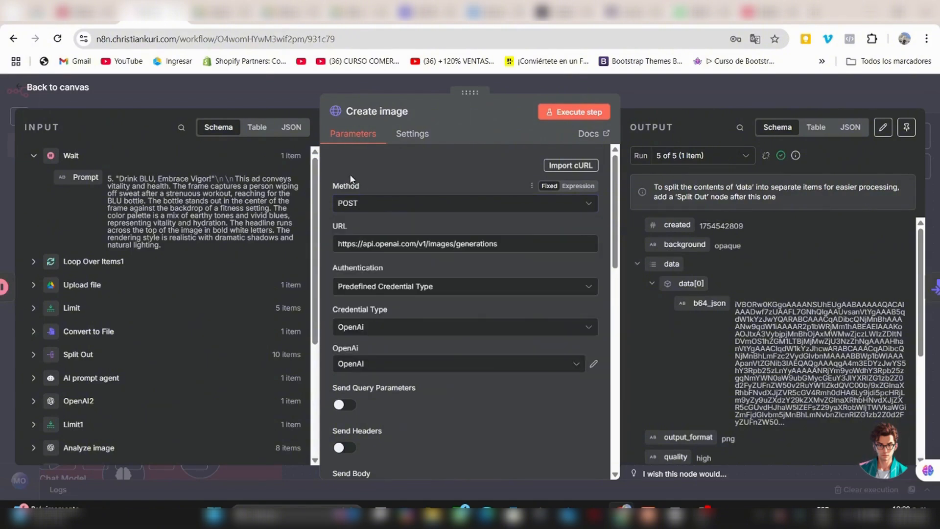
{"action": "double_click", "coordinate": [406, 244]}
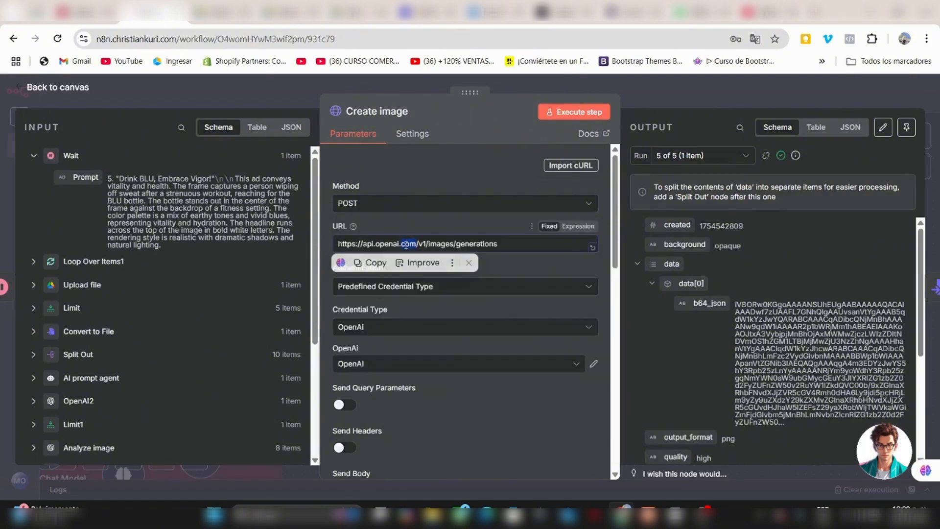
{"action": "left_click", "coordinate": [382, 287]}
{"action": "left_click", "coordinate": [326, 284]}
{"action": "left_click", "coordinate": [367, 326]}
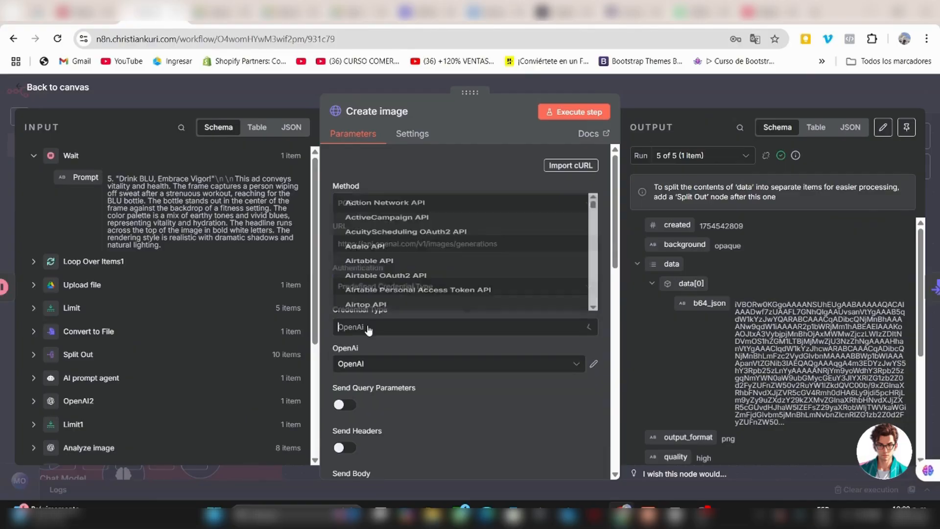
{"action": "left_click", "coordinate": [325, 327]}
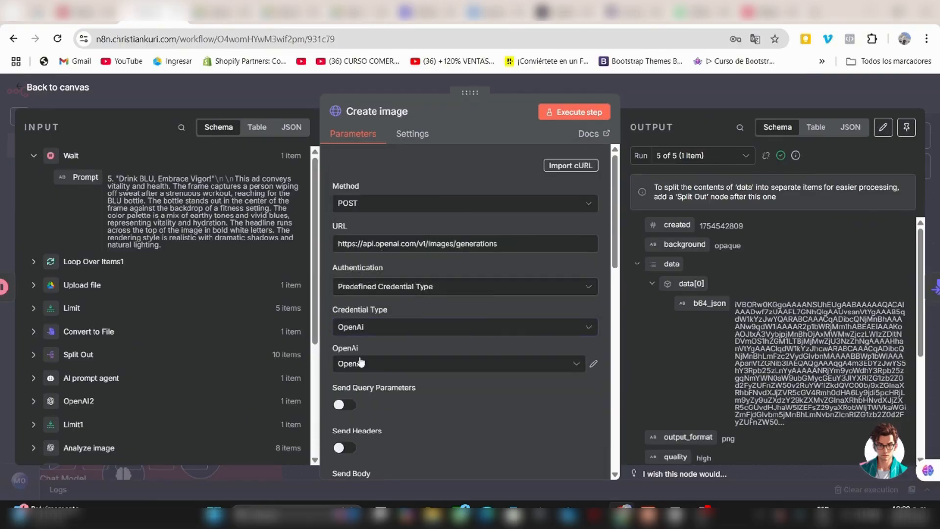
{"action": "left_click", "coordinate": [362, 365]}
{"action": "left_click", "coordinate": [334, 366]}
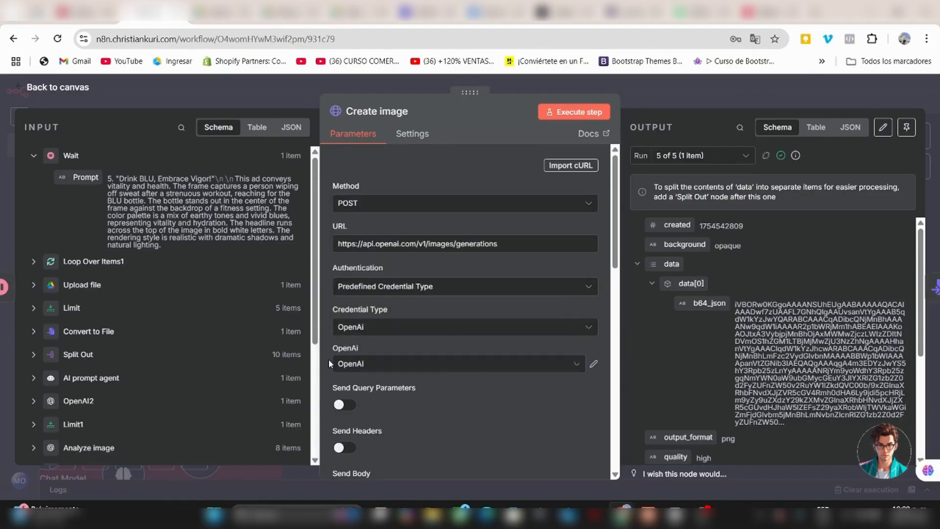
Review the Create image node's JSON body with its model, prompt and size parameters, comparing the prompt with the incoming data, and return to the canvas.
{"action": "scroll", "coordinate": [442, 375], "scroll_direction": "down", "scroll_amount": 4}
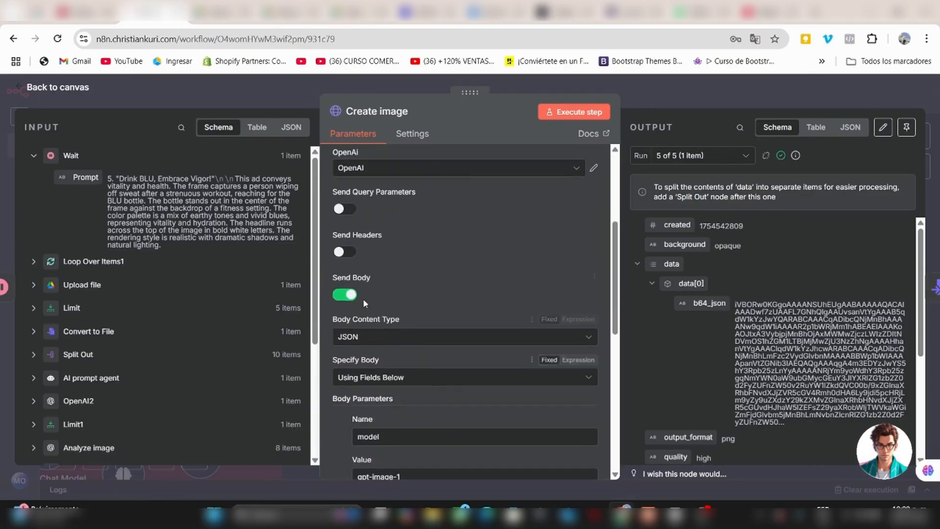
{"action": "scroll", "coordinate": [394, 332], "scroll_direction": "down", "scroll_amount": 3}
{"action": "scroll", "coordinate": [396, 332], "scroll_direction": "up", "scroll_amount": 1}
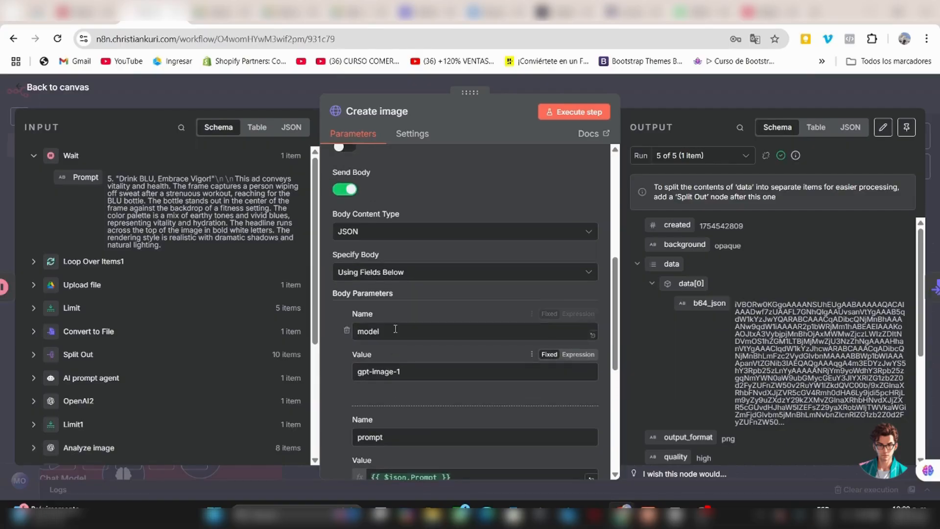
{"action": "left_click", "coordinate": [353, 232]}
{"action": "left_click", "coordinate": [356, 235]}
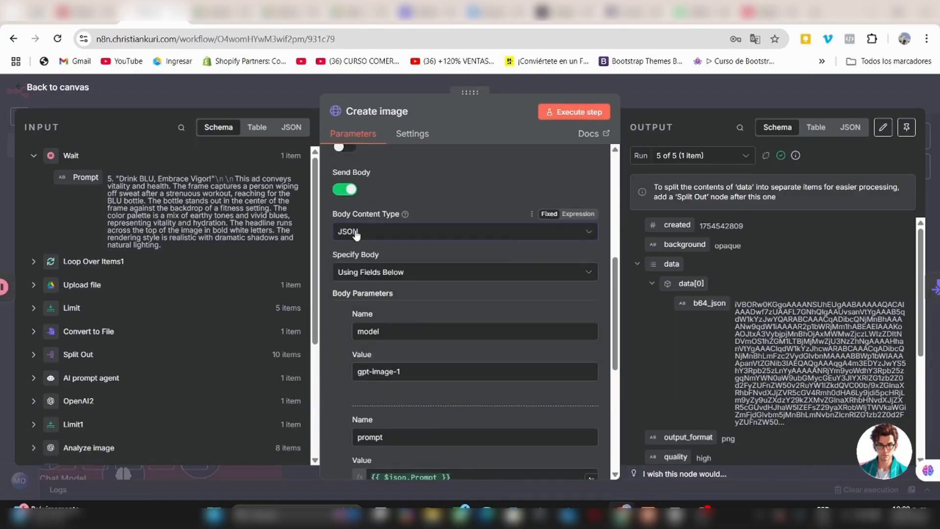
{"action": "scroll", "coordinate": [412, 321], "scroll_direction": "down", "scroll_amount": 1}
{"action": "double_click", "coordinate": [409, 328]}
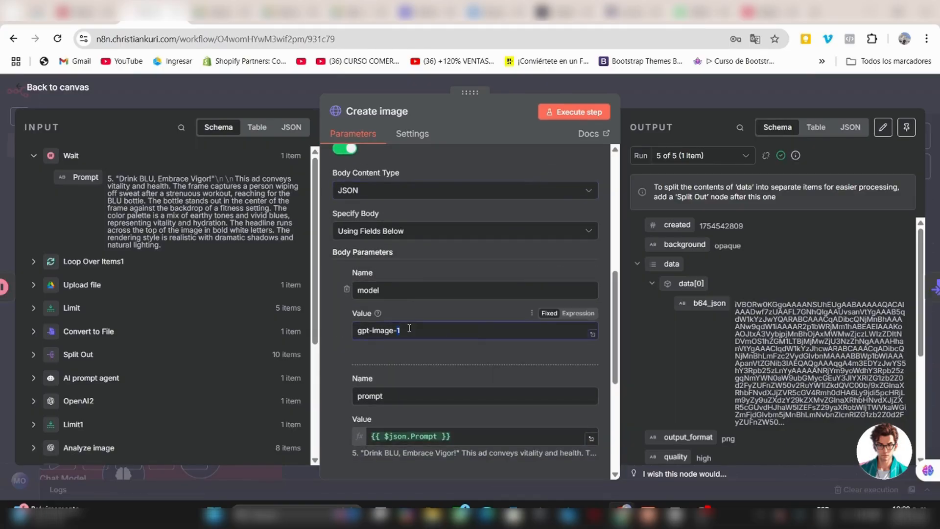
{"action": "scroll", "coordinate": [418, 377], "scroll_direction": "down", "scroll_amount": 2}
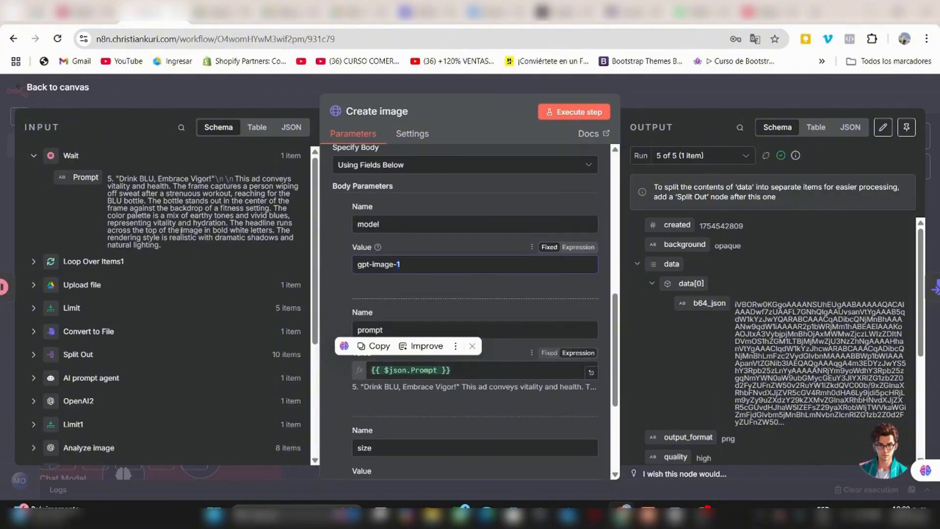
{"action": "mouse_move", "coordinate": [74, 179]}
{"action": "left_mouse_down"}
{"action": "mouse_move", "coordinate": [97, 193]}
{"action": "mouse_move", "coordinate": [76, 182]}
{"action": "left_mouse_up"}
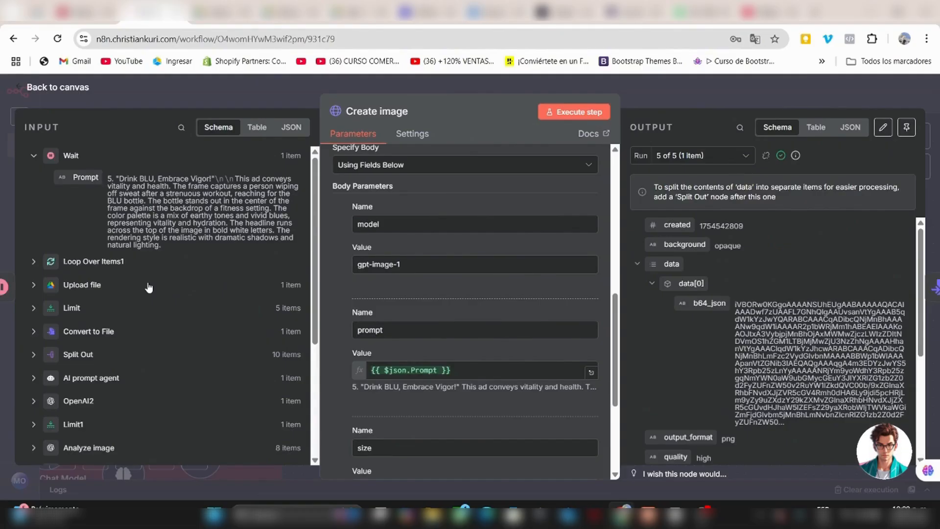
{"action": "scroll", "coordinate": [325, 381], "scroll_direction": "down", "scroll_amount": 5}
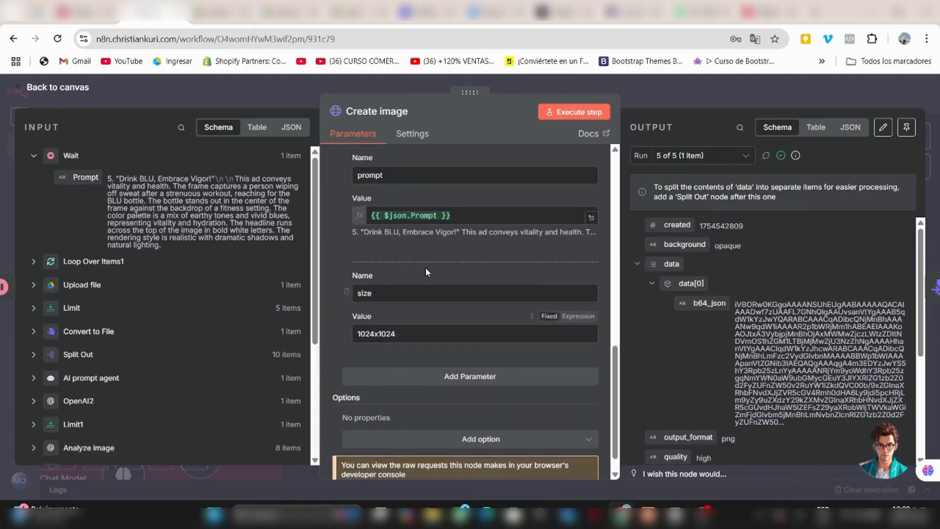
{"action": "left_click", "coordinate": [635, 97]}
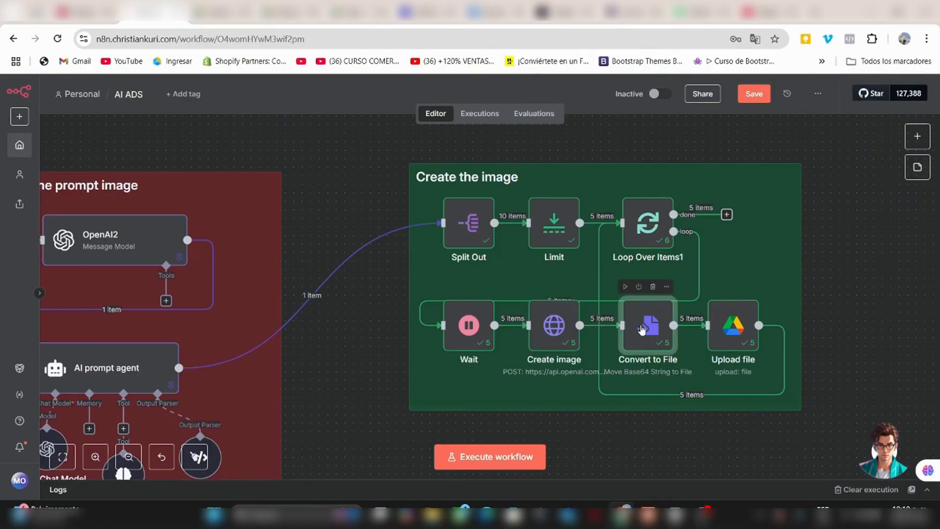
View the Convert to File node's output image, review its operation, Base64 input field and file name, and return to the canvas.
{"action": "double_click", "coordinate": [642, 330]}
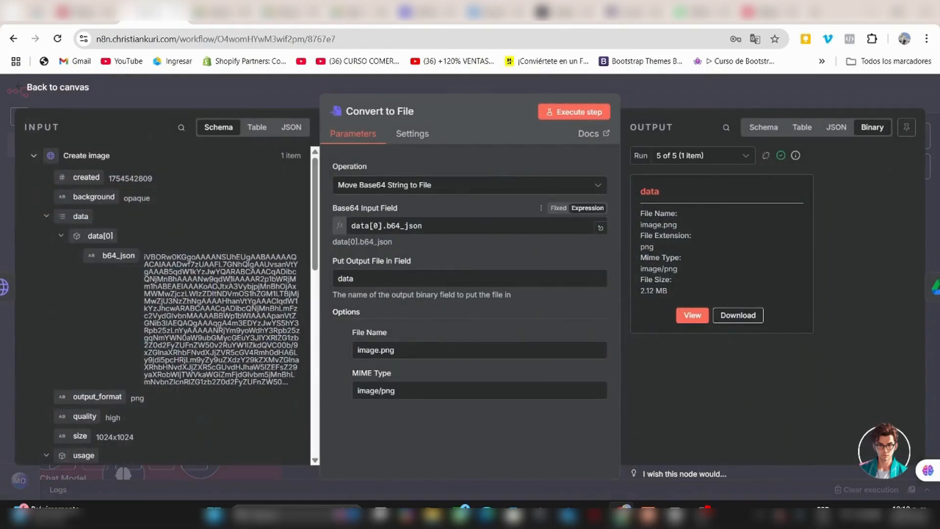
{"action": "left_click", "coordinate": [683, 316]}
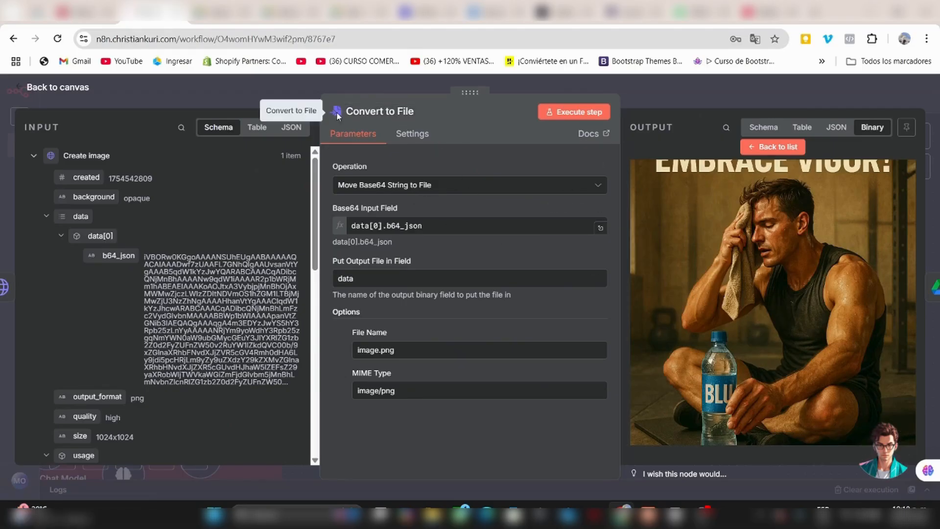
{"action": "left_click", "coordinate": [406, 188]}
{"action": "left_click", "coordinate": [406, 188]}
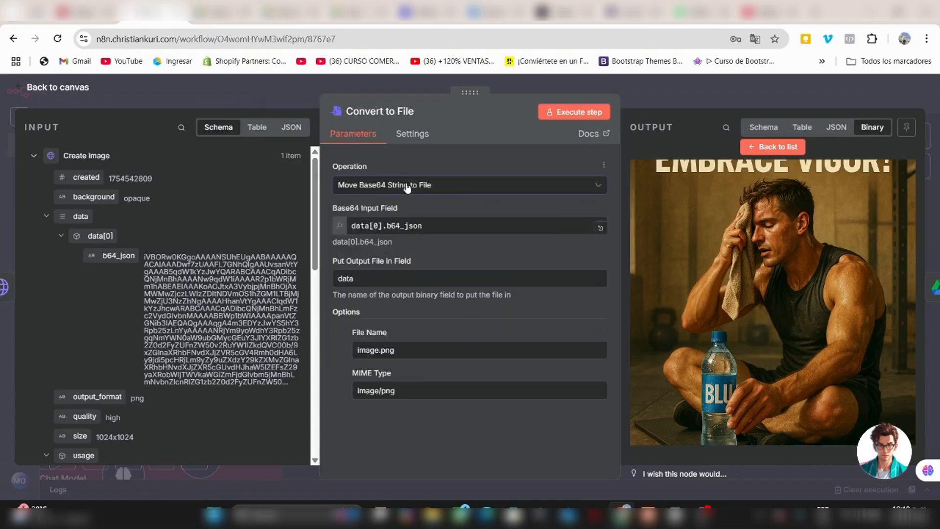
{"action": "left_click", "coordinate": [409, 230]}
{"action": "triple_click", "coordinate": [409, 230]}
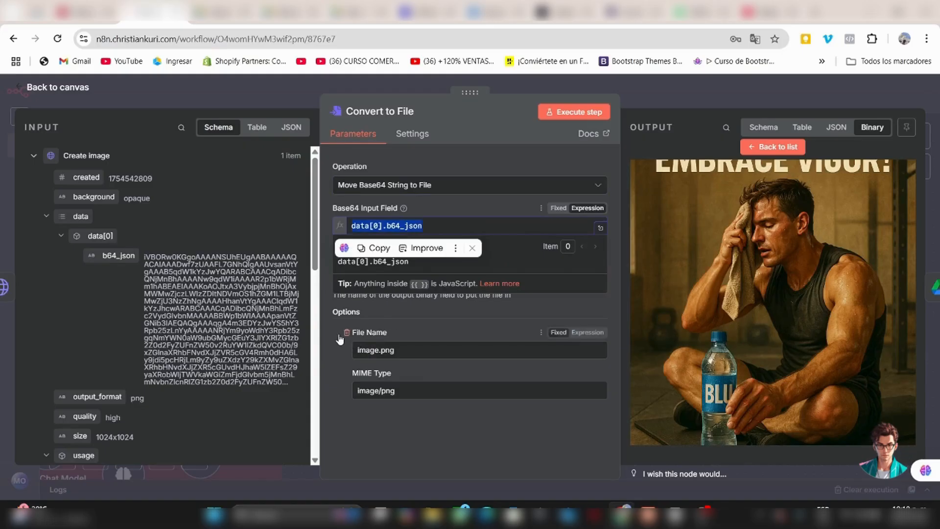
{"action": "left_click", "coordinate": [337, 332]}
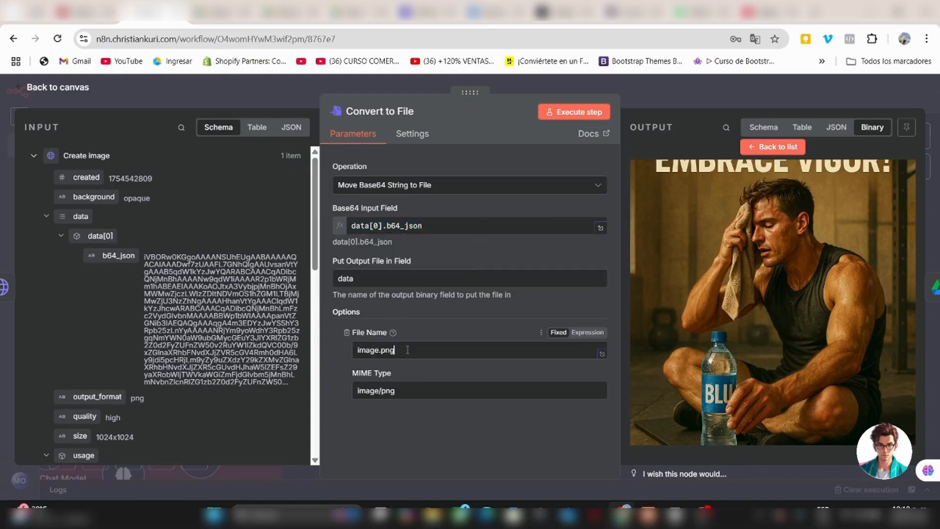
{"action": "left_click", "coordinate": [448, 428]}
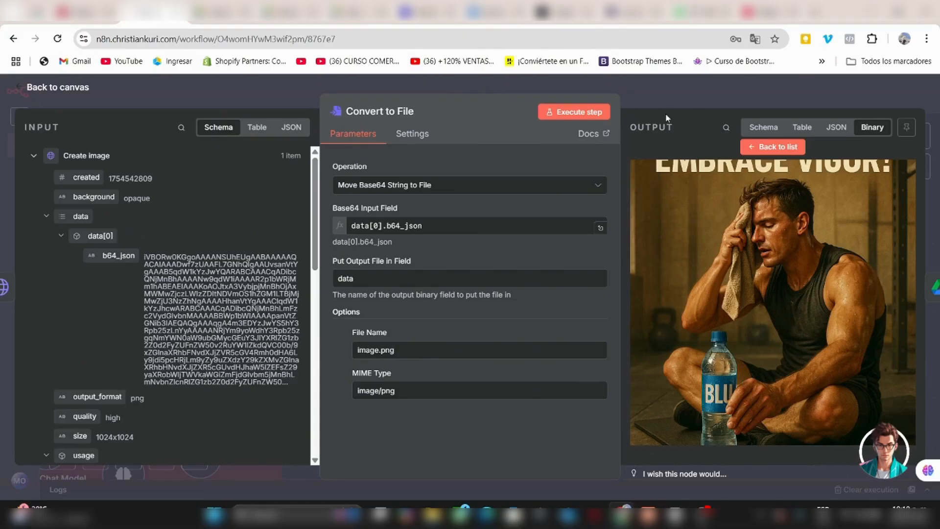
{"action": "left_click", "coordinate": [652, 95]}
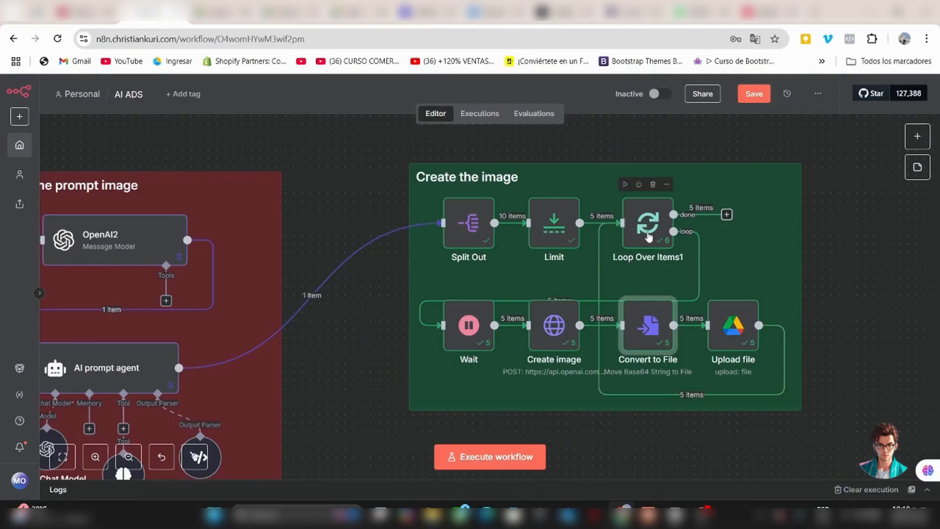
Review the Upload file node's Google Drive credential, operation, parent drive and parent folder without changing them.
{"action": "double_click", "coordinate": [732, 325]}
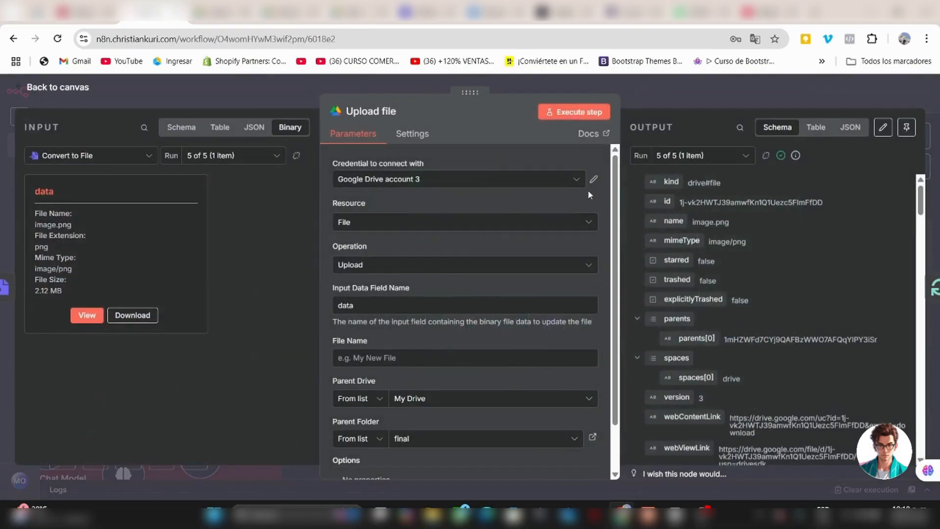
{"action": "left_click", "coordinate": [498, 183]}
{"action": "right_click", "coordinate": [494, 182]}
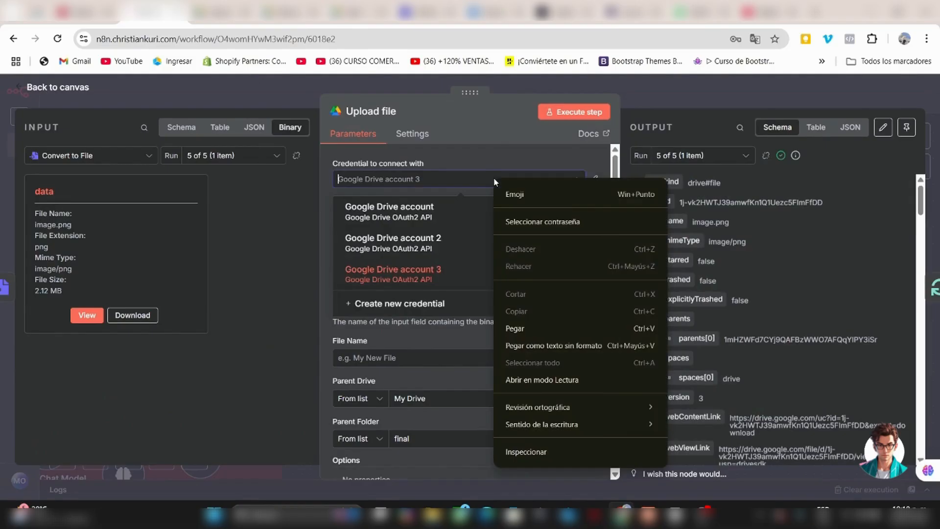
{"action": "left_click", "coordinate": [449, 156]}
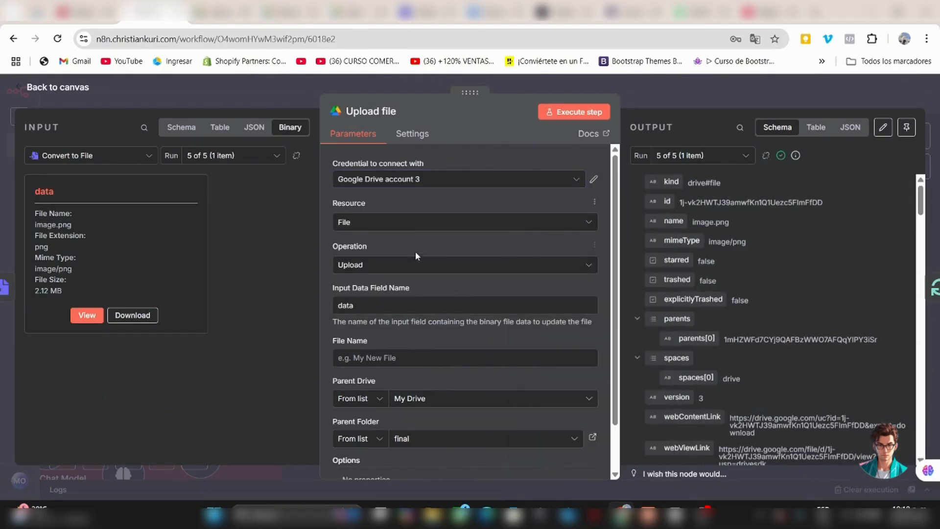
{"action": "scroll", "coordinate": [415, 277], "scroll_direction": "down", "scroll_amount": 1}
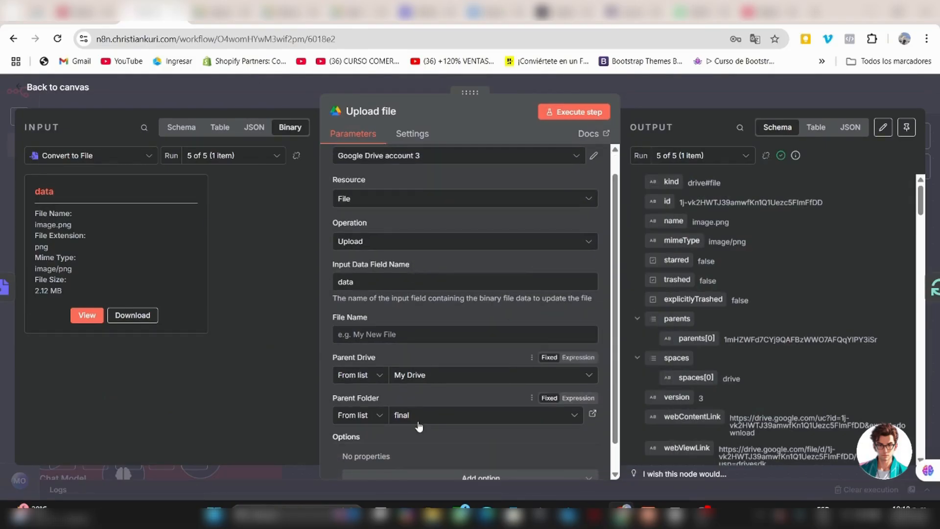
{"action": "scroll", "coordinate": [418, 426], "scroll_direction": "down", "scroll_amount": 1}
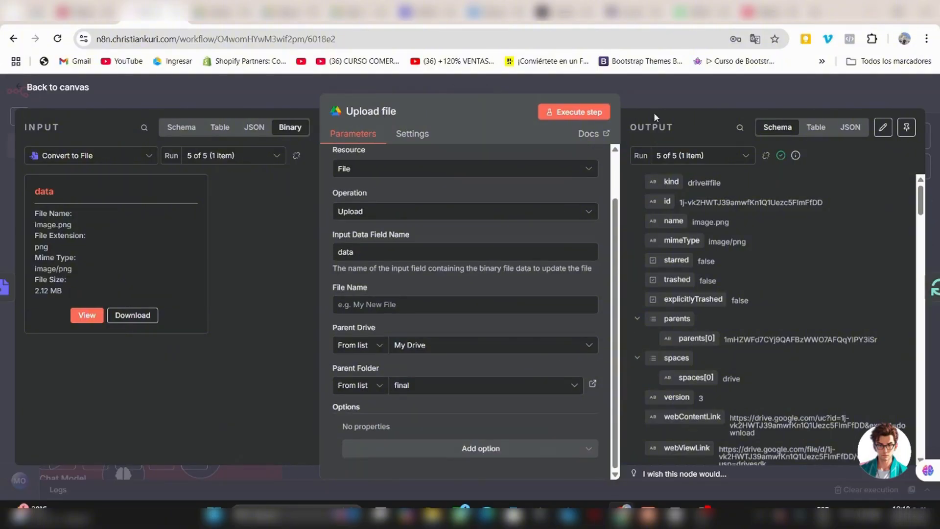
Return to the canvas and save the workflow.
{"action": "left_click", "coordinate": [662, 94]}
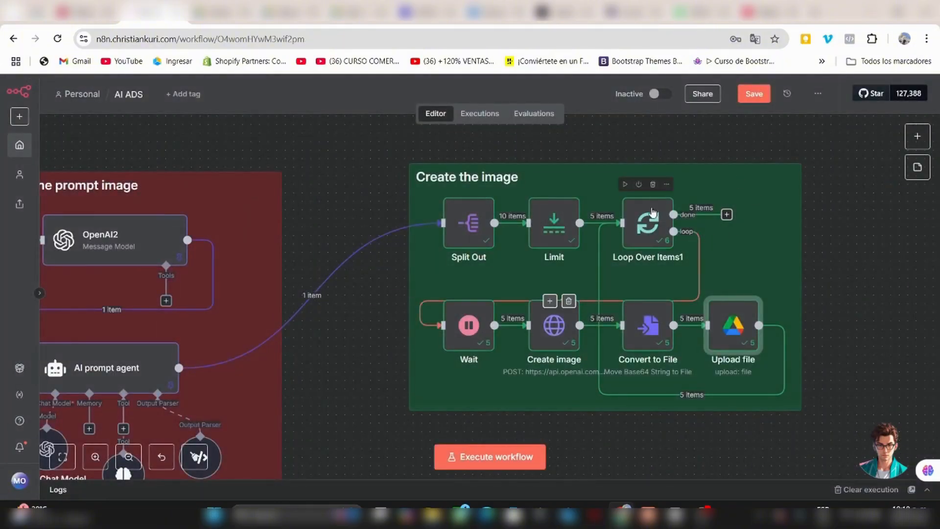
{"action": "left_click", "coordinate": [755, 100]}
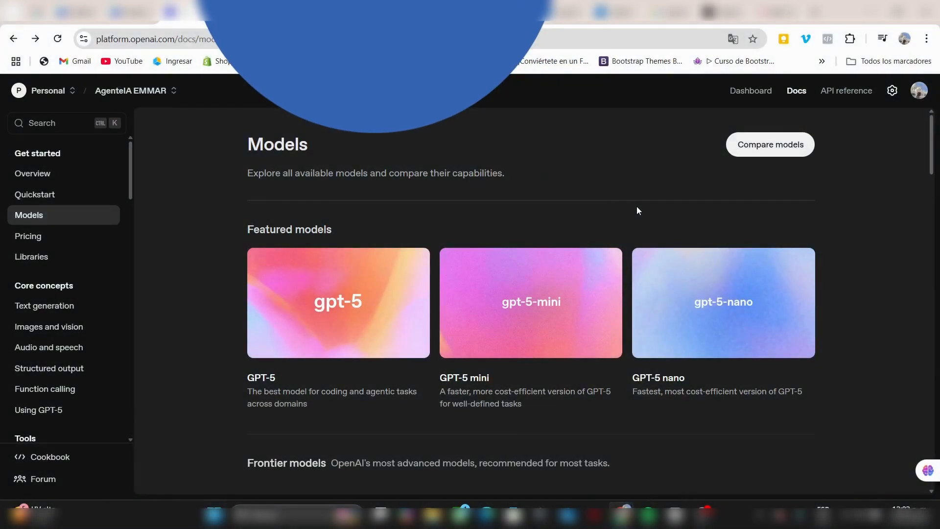
Look over OpenAI's Models documentation page and the AI prompt agent's parameters in n8n.
{"action": "scroll", "coordinate": [638, 210], "scroll_direction": "down", "scroll_amount": 2}
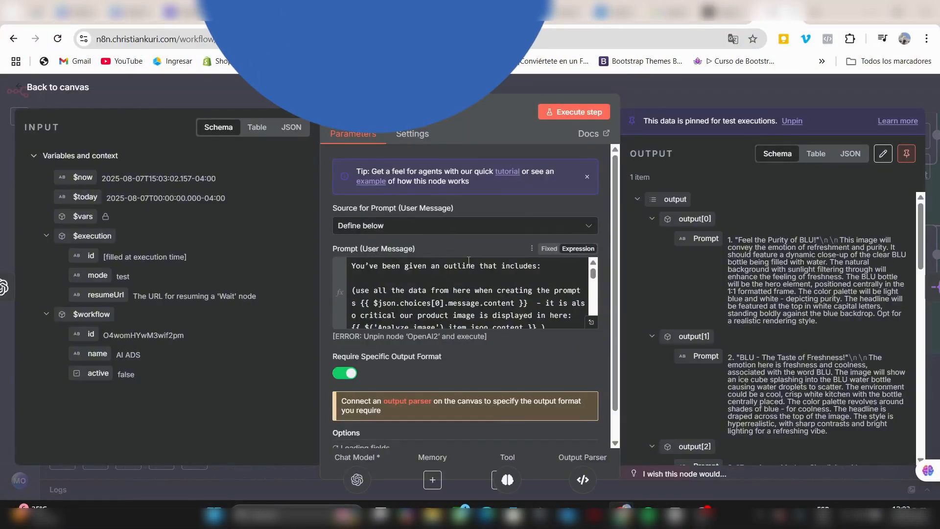
{"action": "scroll", "coordinate": [538, 293], "scroll_direction": "down", "scroll_amount": 6}
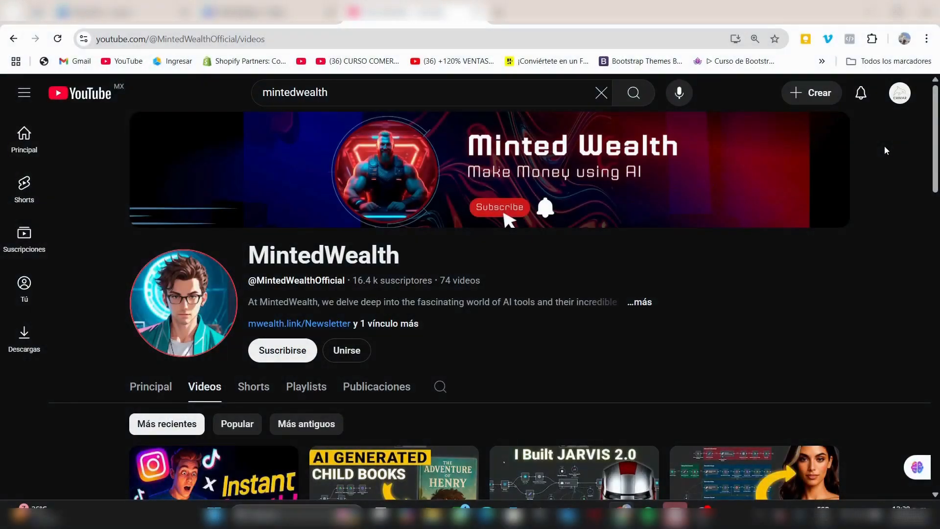
Switch to YouTube and browse the video list of the MintedWealth channel.
{"action": "scroll", "coordinate": [884, 146], "scroll_direction": "down", "scroll_amount": 9}
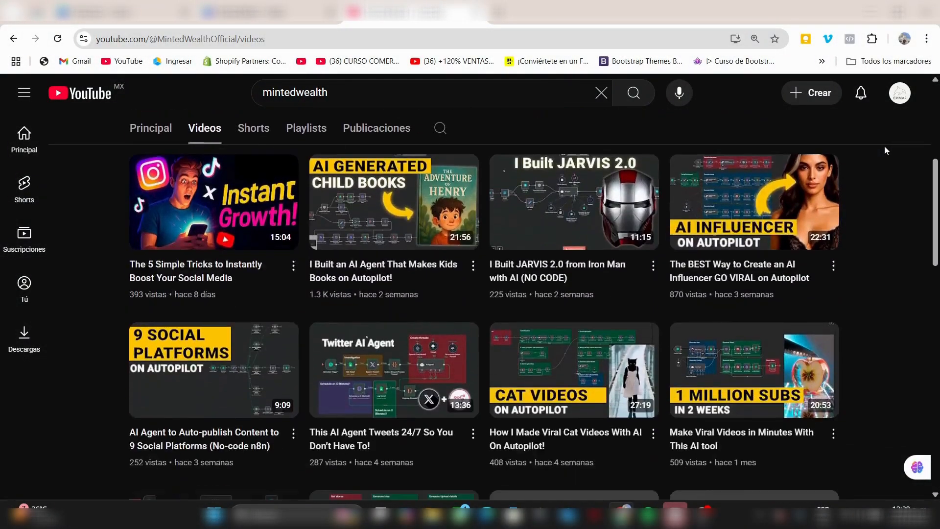
{"action": "scroll", "coordinate": [884, 146], "scroll_direction": "down", "scroll_amount": 7}
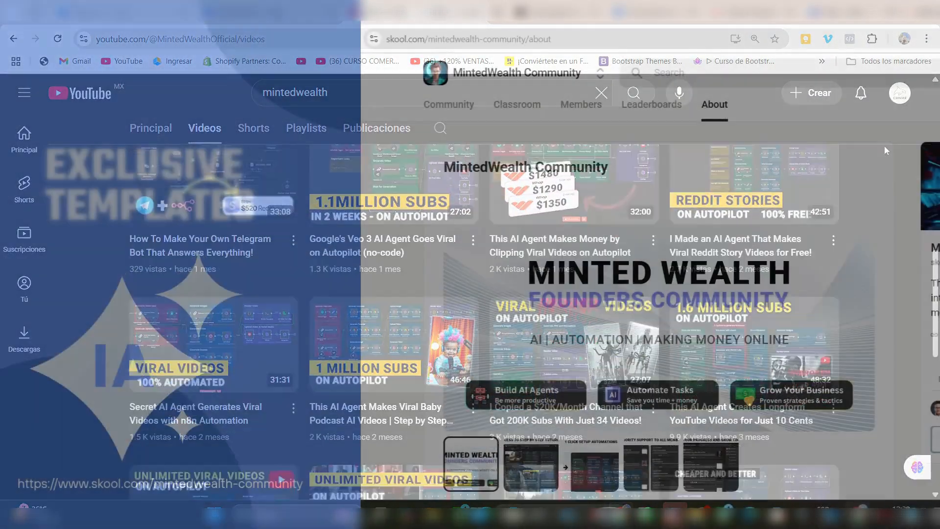